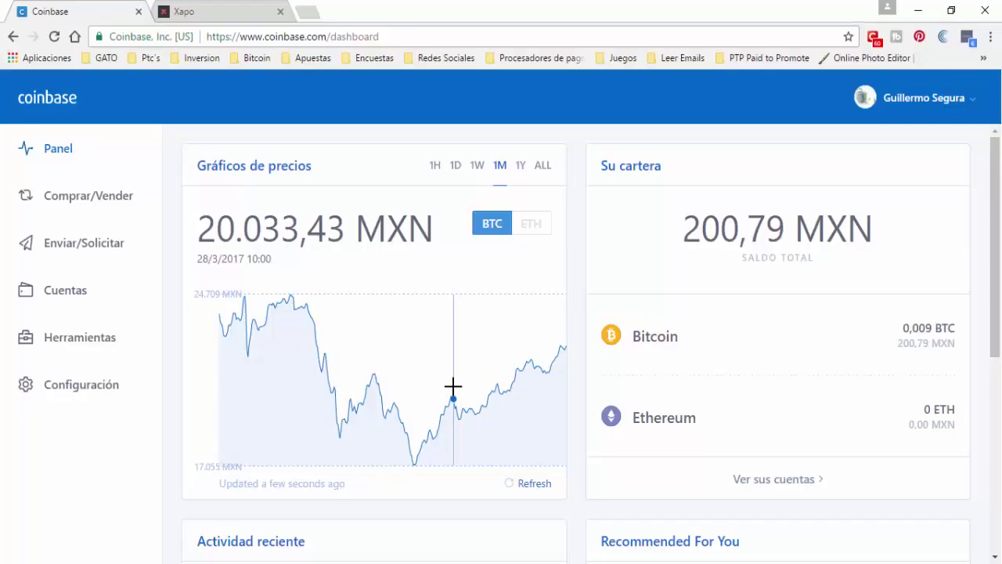
# - Flip between the Coinbase send form and Xapo wallet tabs, ending on a new blank tab
pyautogui.click(208, 7)
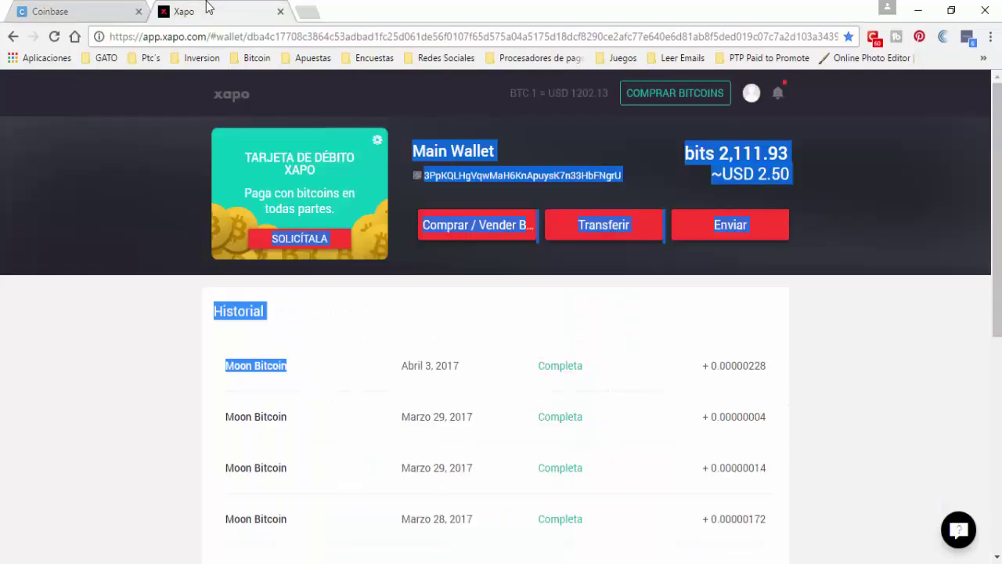
pyautogui.click(155, 228)
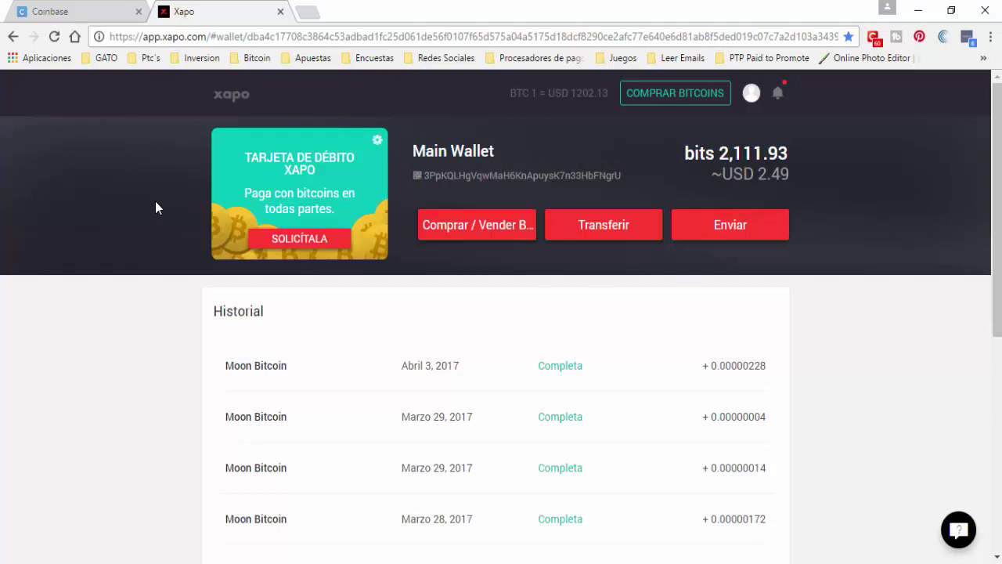
pyautogui.click(106, 6)
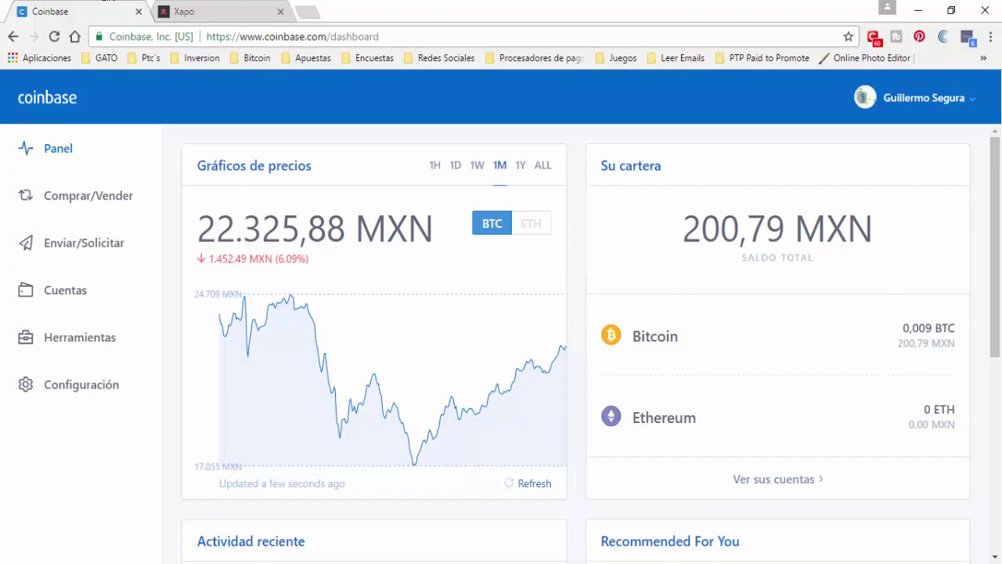
pyautogui.click(235, 8)
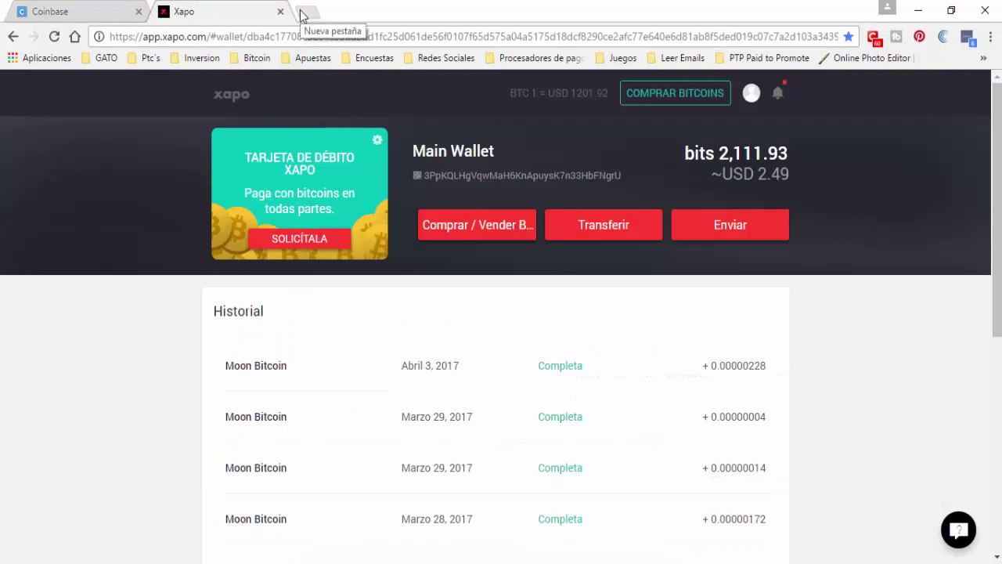
pyautogui.click(100, 6)
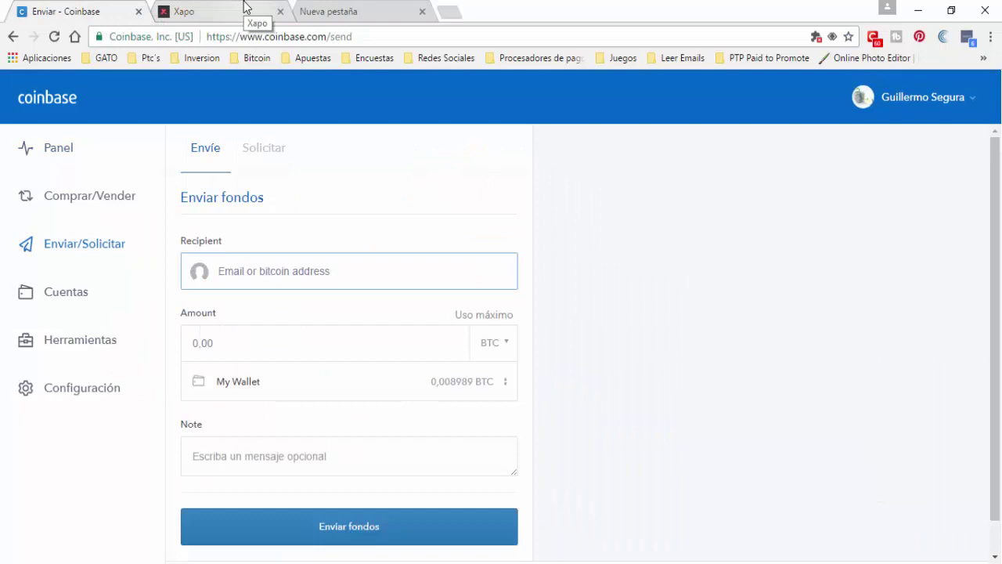
pyautogui.click(243, 7)
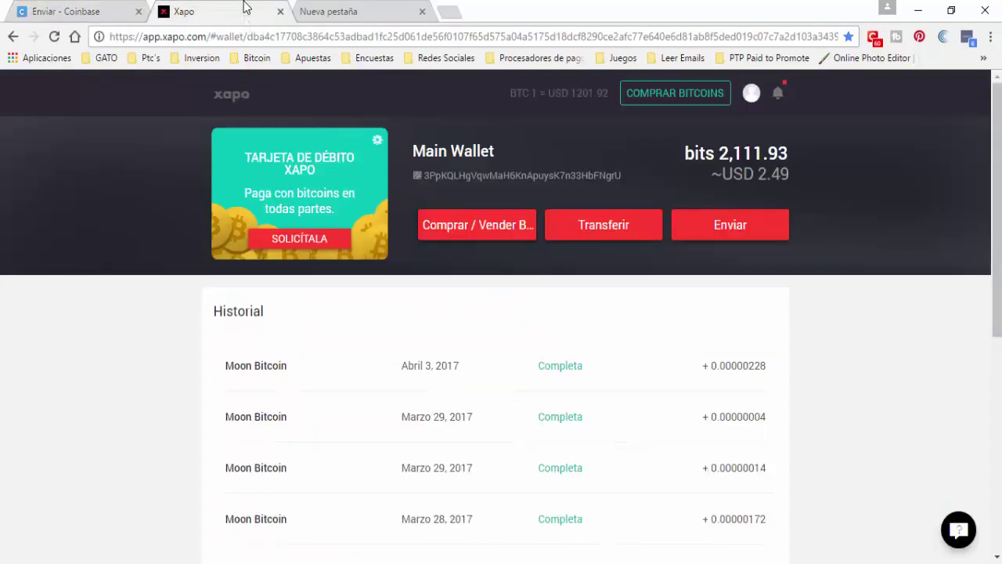
pyautogui.click(110, 9)
pyautogui.click(239, 7)
pyautogui.click(115, 10)
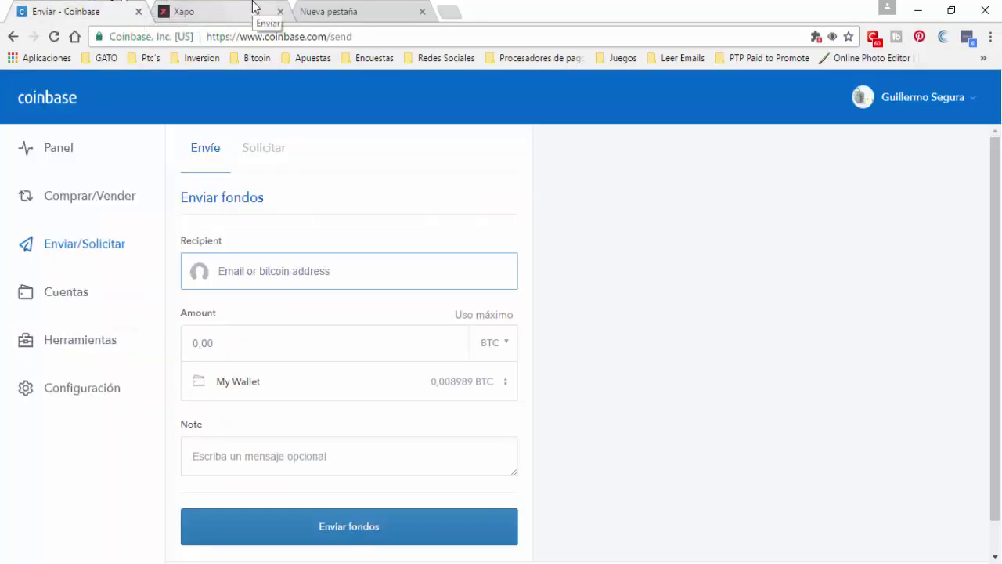
pyautogui.click(306, 8)
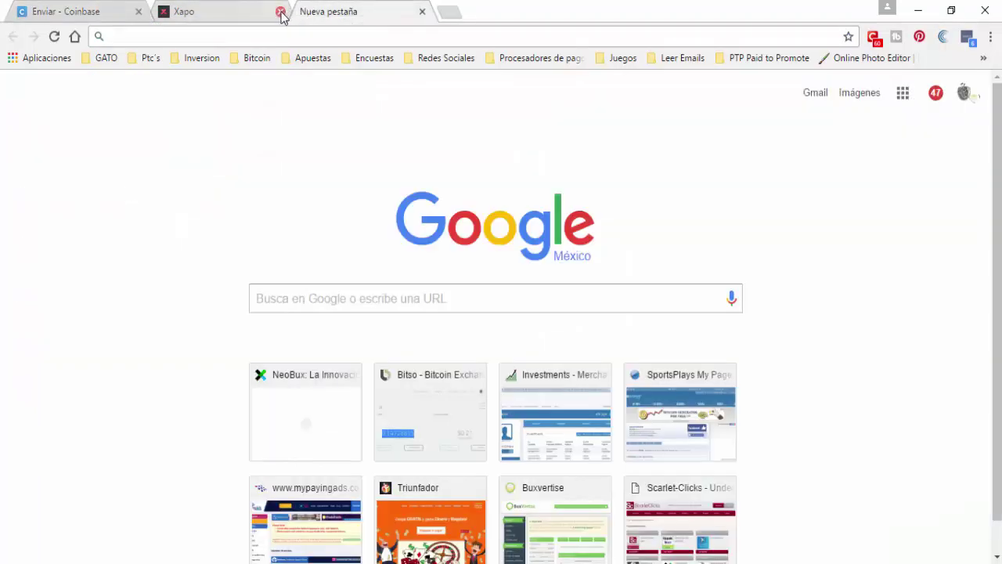
# - Close the Xapo and Coinbase tabs
pyautogui.click(280, 11)
pyautogui.click(139, 11)
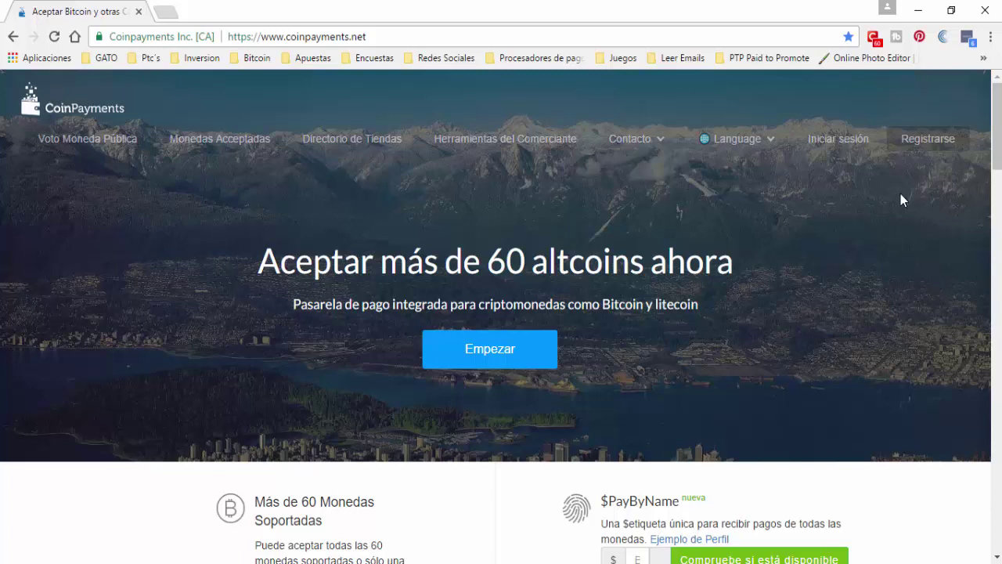
# - Fill the Registrarse form with username and e-mail, enter captcha 'gnkkgt' and submit Registro
pyautogui.click(923, 153)
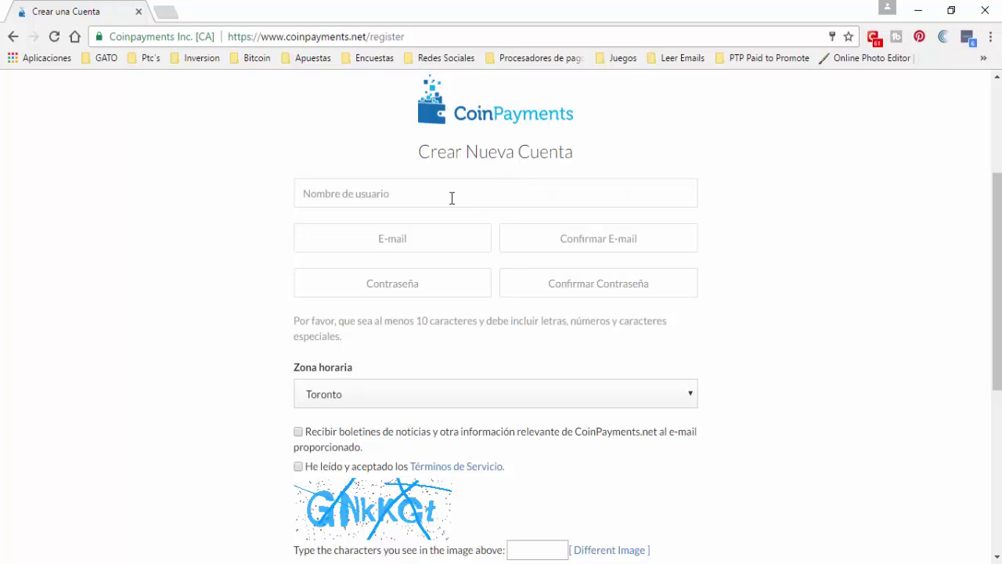
pyautogui.click(452, 198)
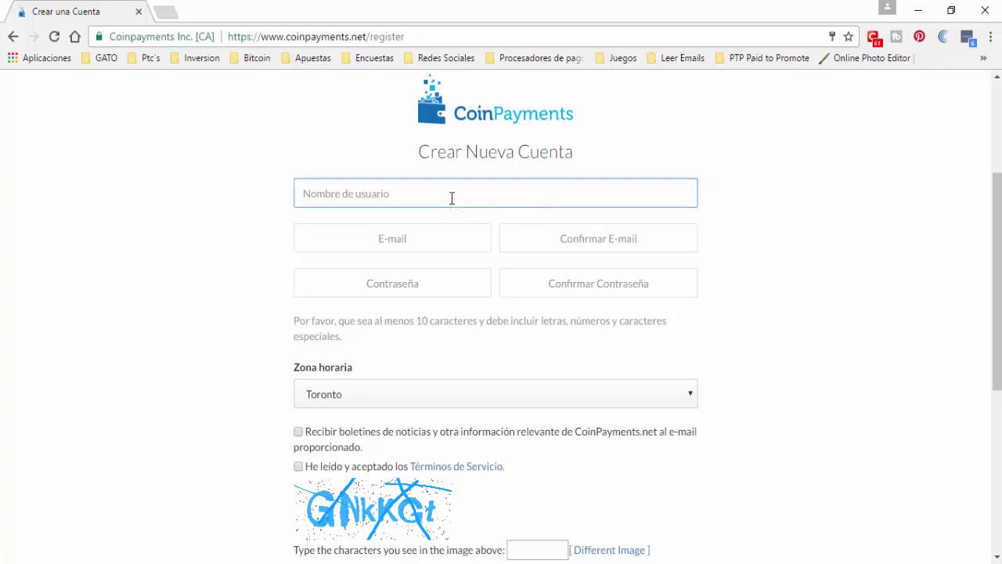
pyautogui.write('junesroman')
pyautogui.click(445, 235)
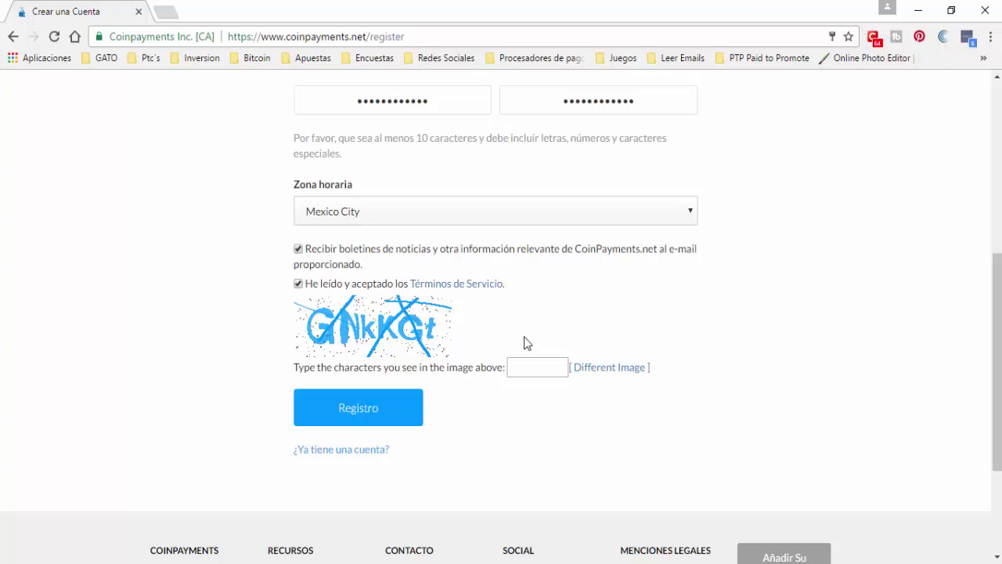
pyautogui.click(532, 364)
pyautogui.write('gnkkgt')
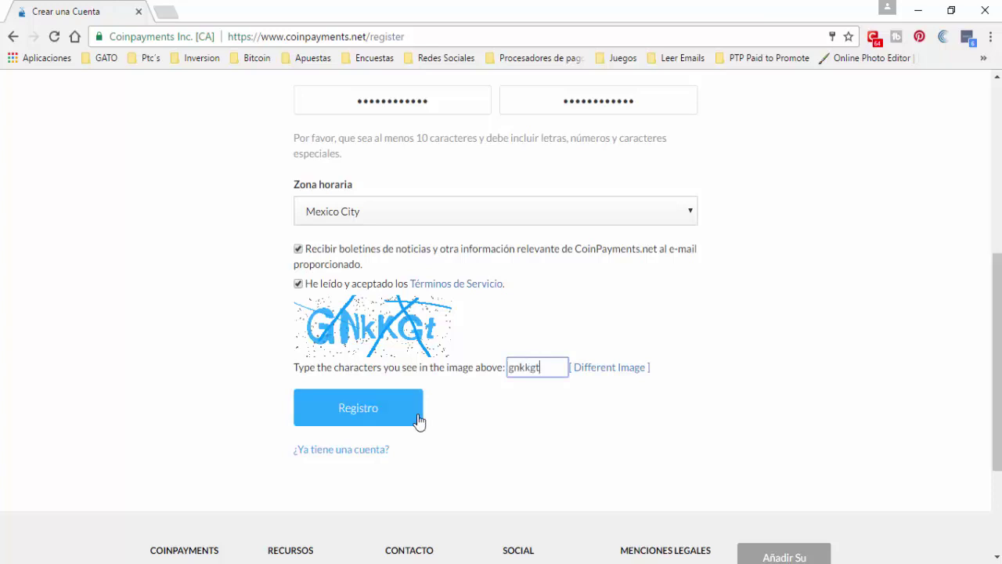
pyautogui.click(378, 408)
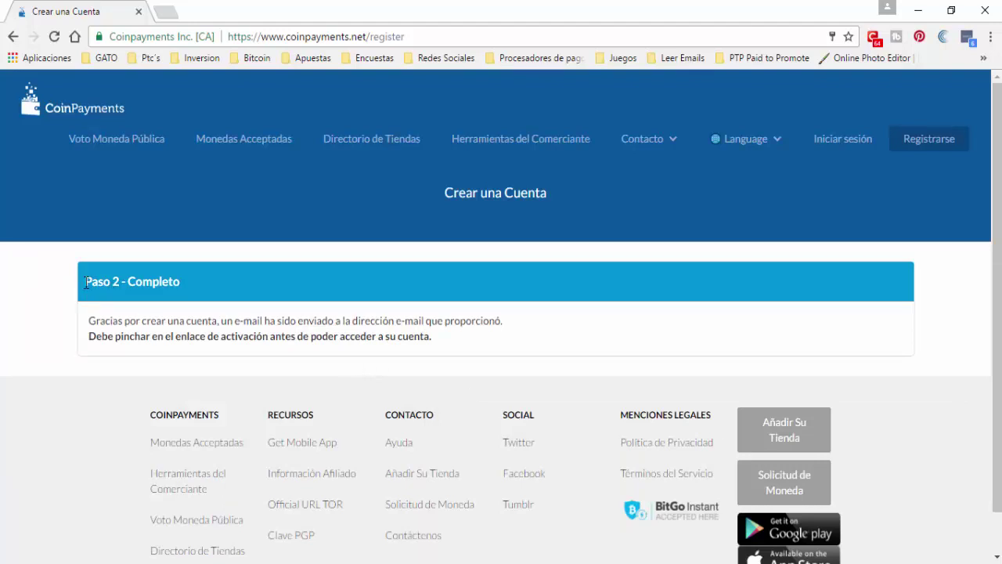
# - Follow the e-mailed activation link and continue from Paso 3 - Completo to the login page
pyautogui.moveTo(86, 282); pyautogui.dragTo(216, 298)
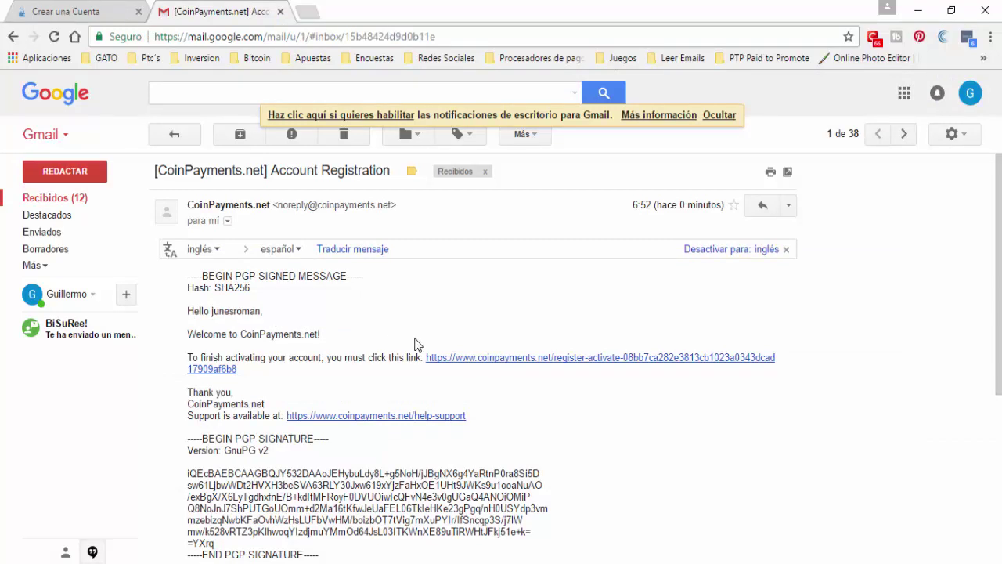
pyautogui.click(486, 358)
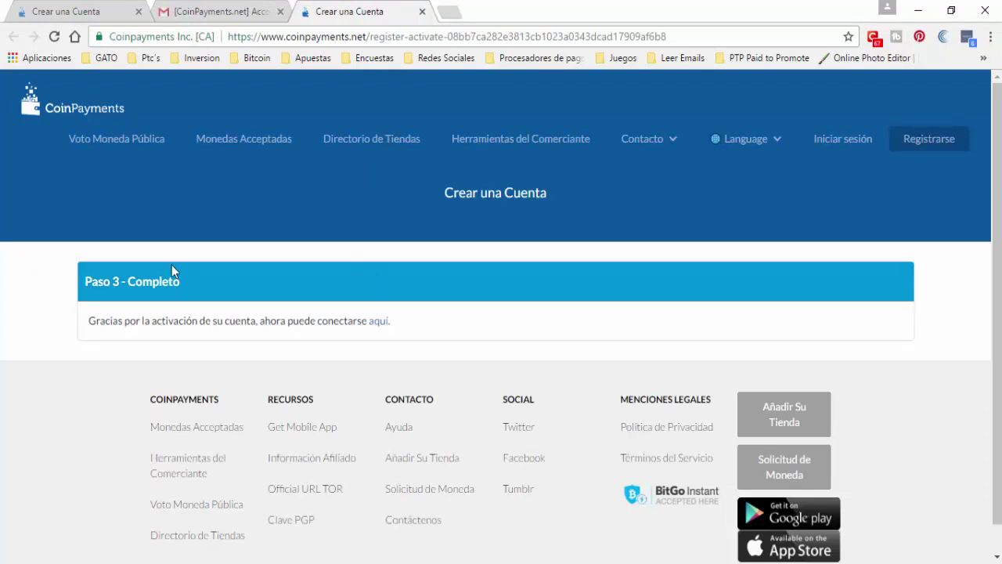
pyautogui.moveTo(85, 281); pyautogui.dragTo(195, 285)
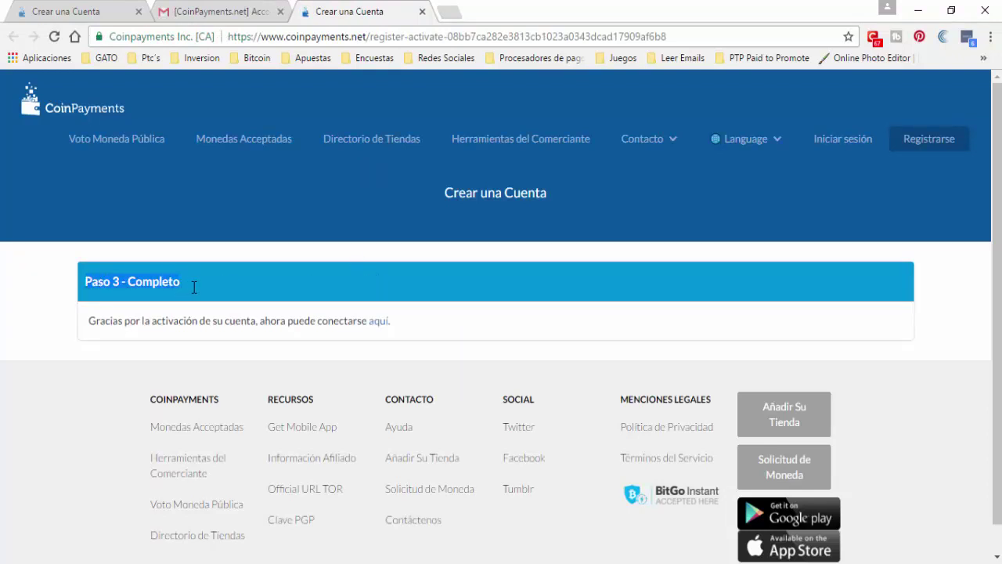
pyautogui.click(379, 322)
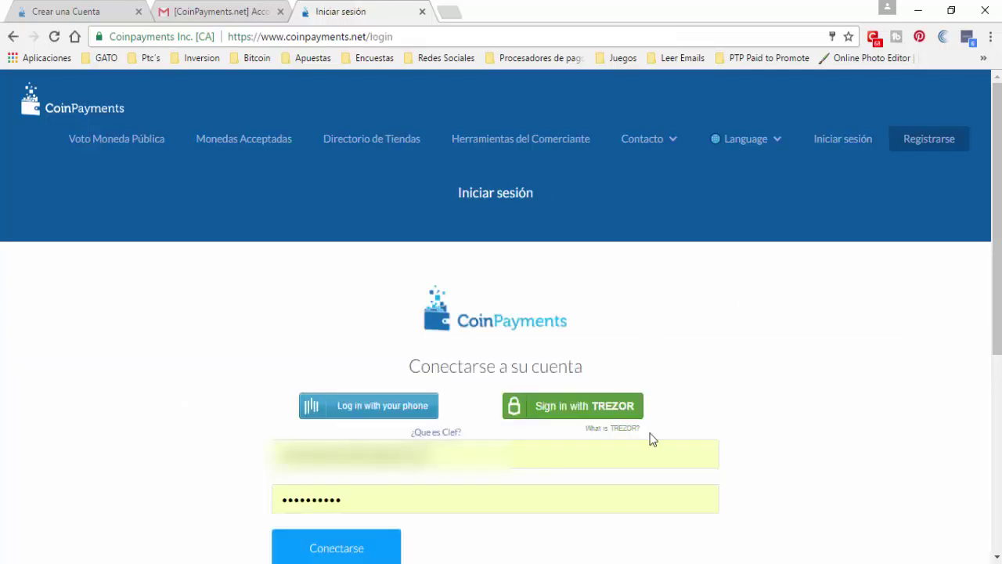
# - Log in with saved credentials and paste the two-factor code from Gmail into Código
pyautogui.press('Return')
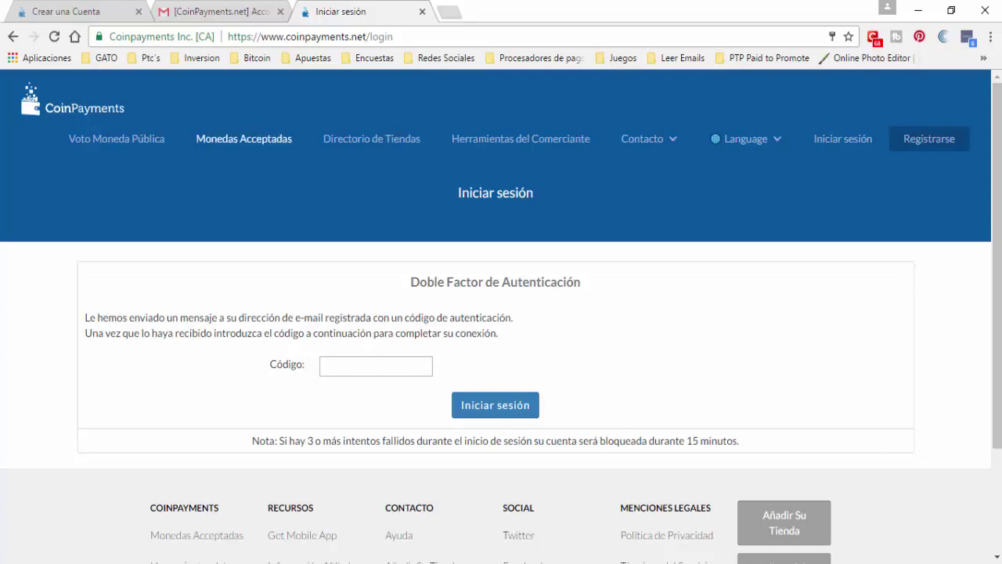
pyautogui.click(219, 11)
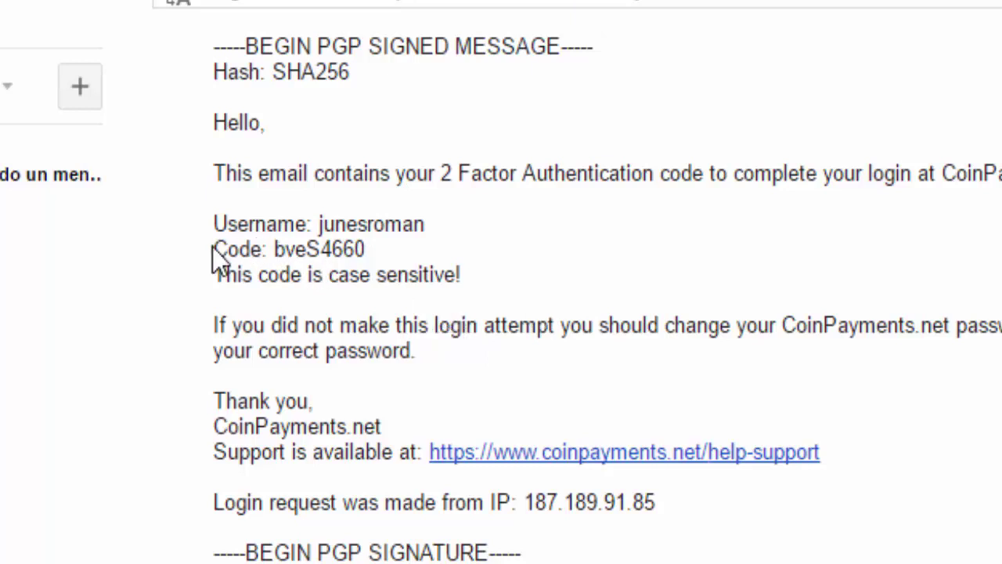
pyautogui.moveTo(274, 248); pyautogui.dragTo(385, 251)
pyautogui.hotkey('ctrl', 'c')
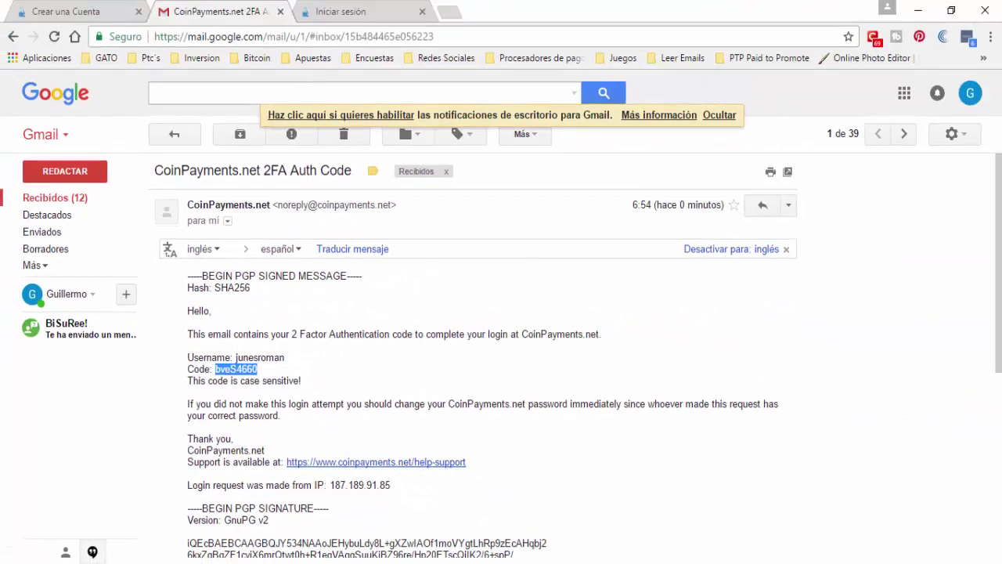
pyautogui.hotkey('ctrl', 'Tab')
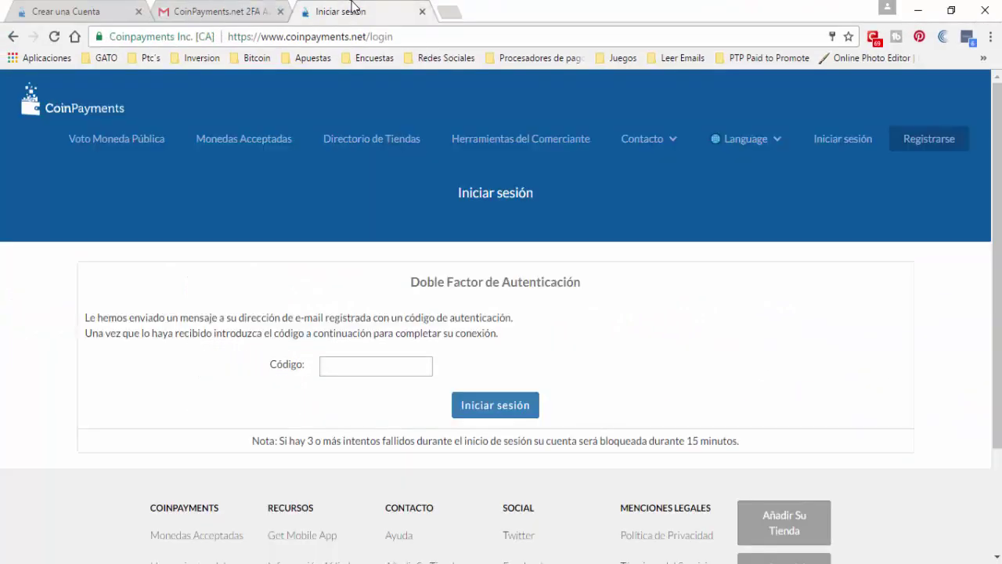
pyautogui.click(407, 365)
pyautogui.hotkey('ctrl', 'v')
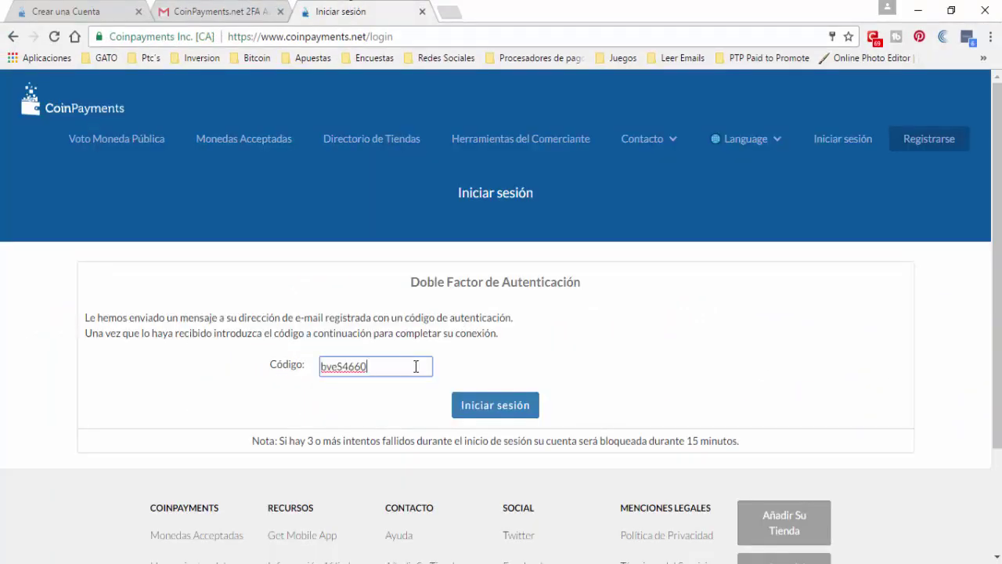
pyautogui.click(490, 406)
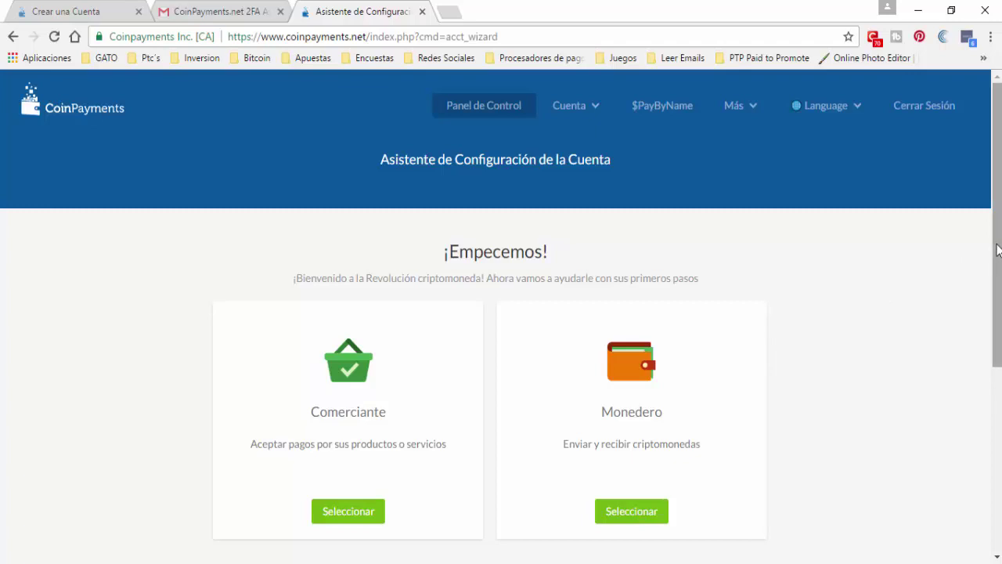
# - Review the Comerciante option, then pick Monedero and go to the wallet
pyautogui.moveTo(997, 249); pyautogui.dragTo(997, 284)
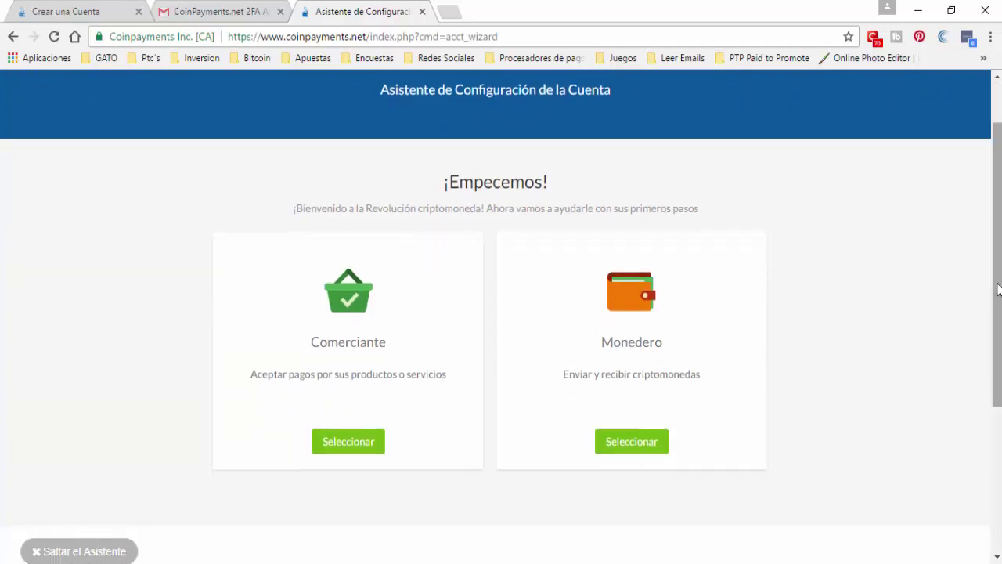
pyautogui.scroll(1, 998, 288)
pyautogui.scroll(-2, 587, 271)
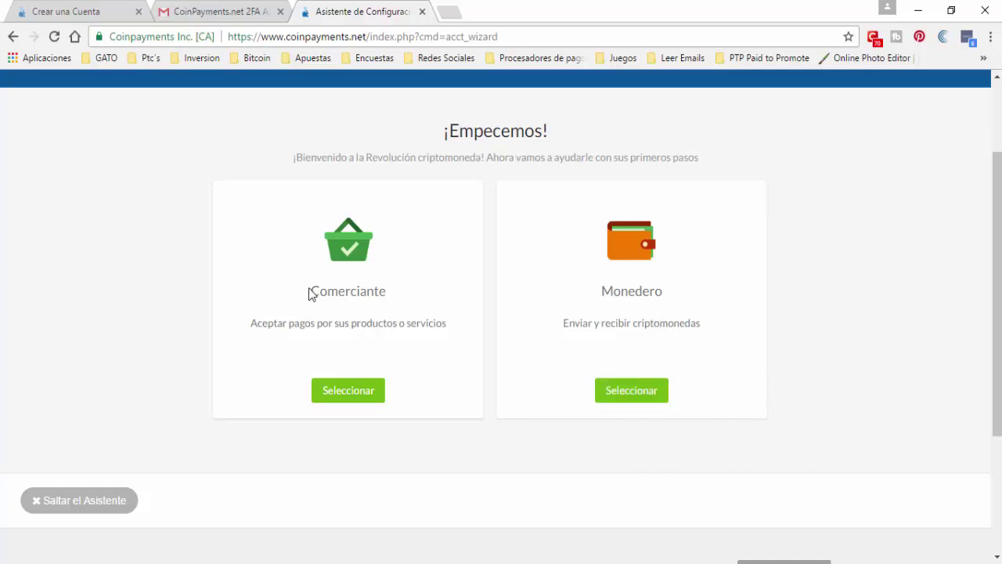
pyautogui.moveTo(308, 292); pyautogui.dragTo(450, 322)
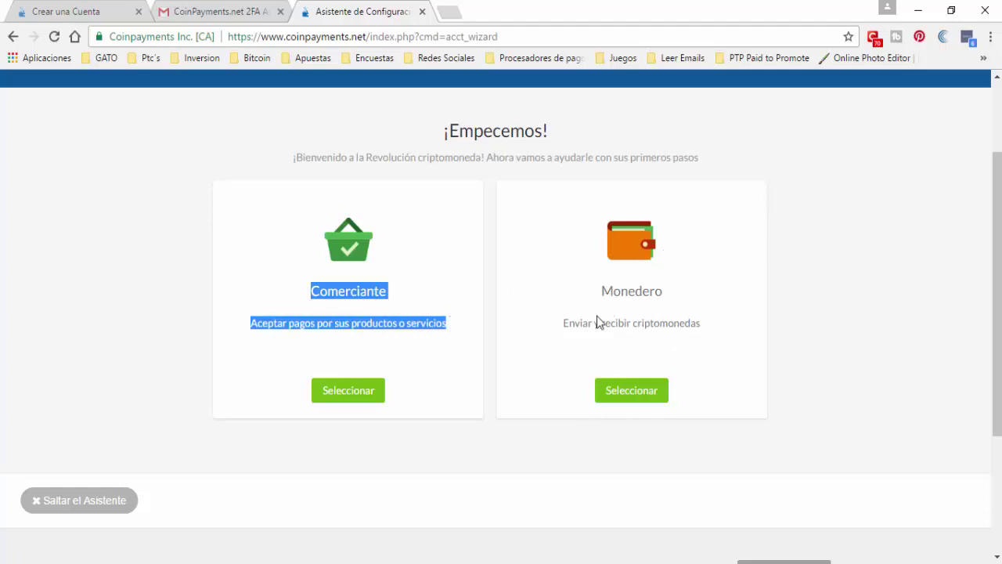
pyautogui.click(640, 400)
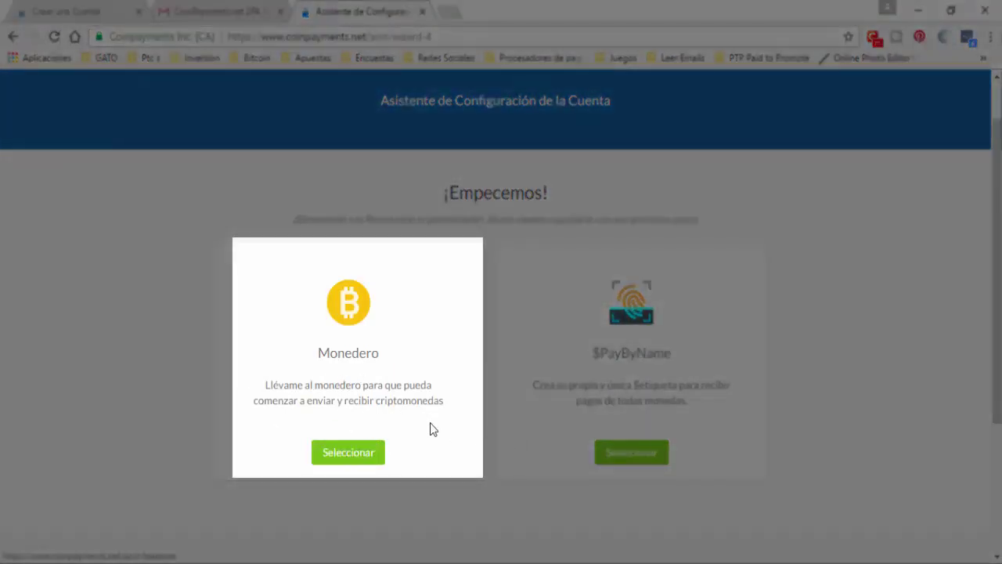
pyautogui.click(357, 453)
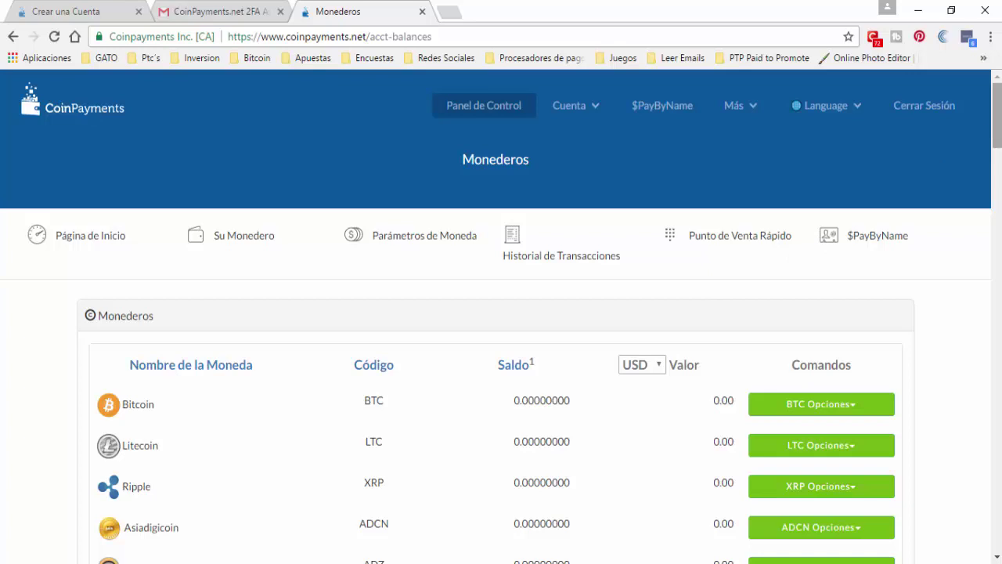
# - Scroll through the Monederos coin list, then open the Bitcoin wallet's Opciones dropdown
pyautogui.moveTo(997, 129); pyautogui.dragTo(998, 165)
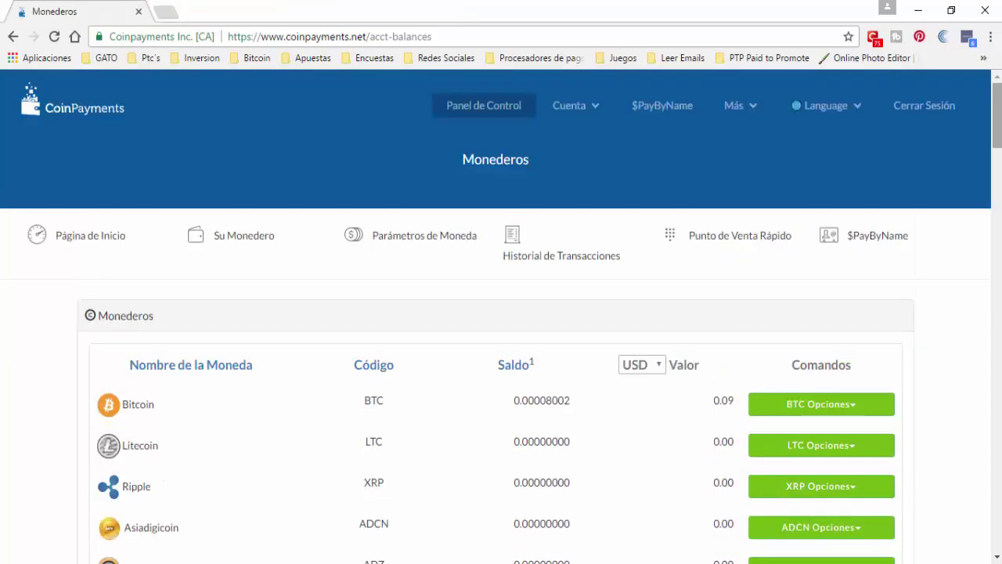
pyautogui.scroll(-3, 501, 313)
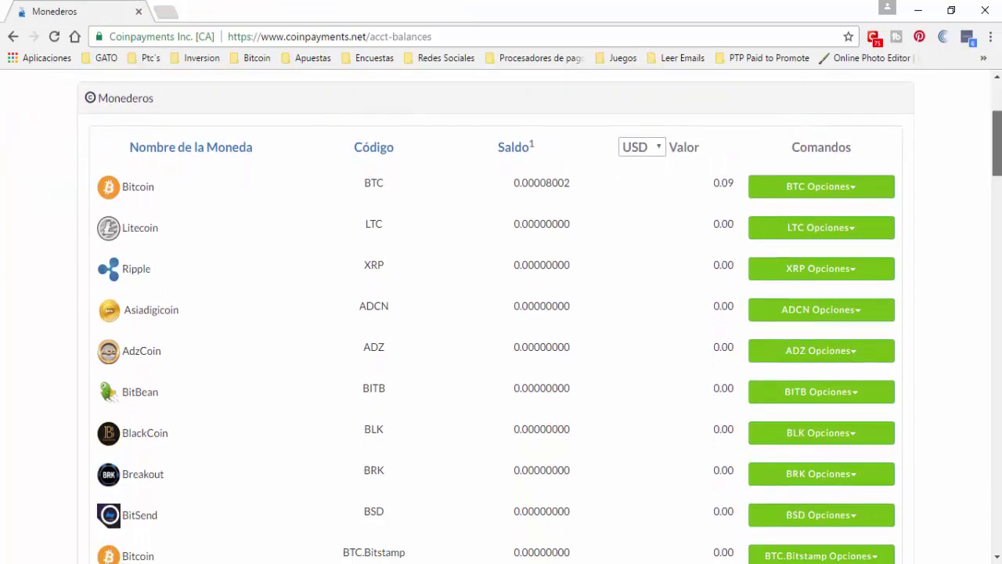
pyautogui.moveTo(998, 144)
pyautogui.mouseDown()
pyautogui.moveTo(999, 496)
pyautogui.moveTo(998, 122)
pyautogui.moveTo(1000, 145)
pyautogui.mouseUp()
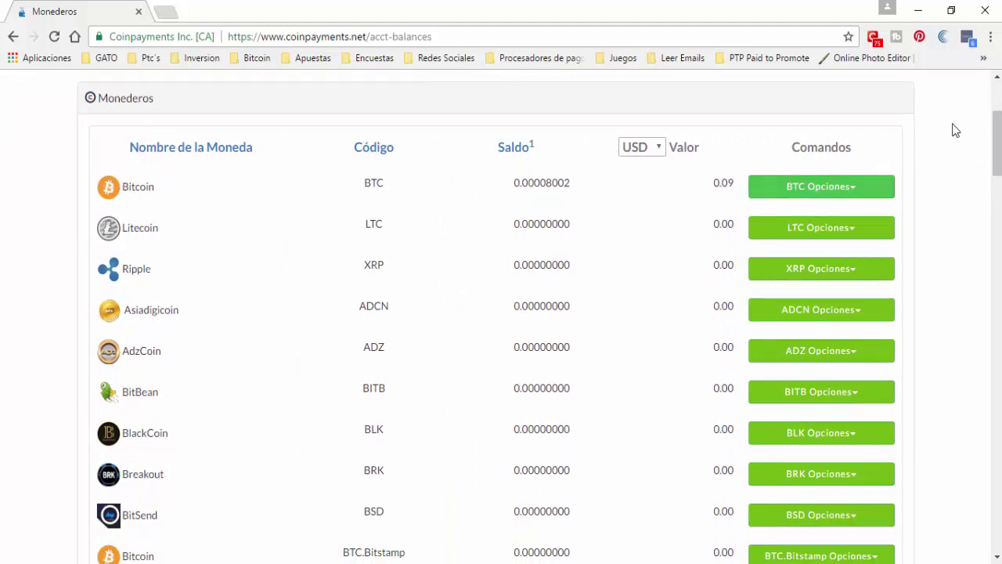
pyautogui.moveTo(992, 138); pyautogui.dragTo(999, 227)
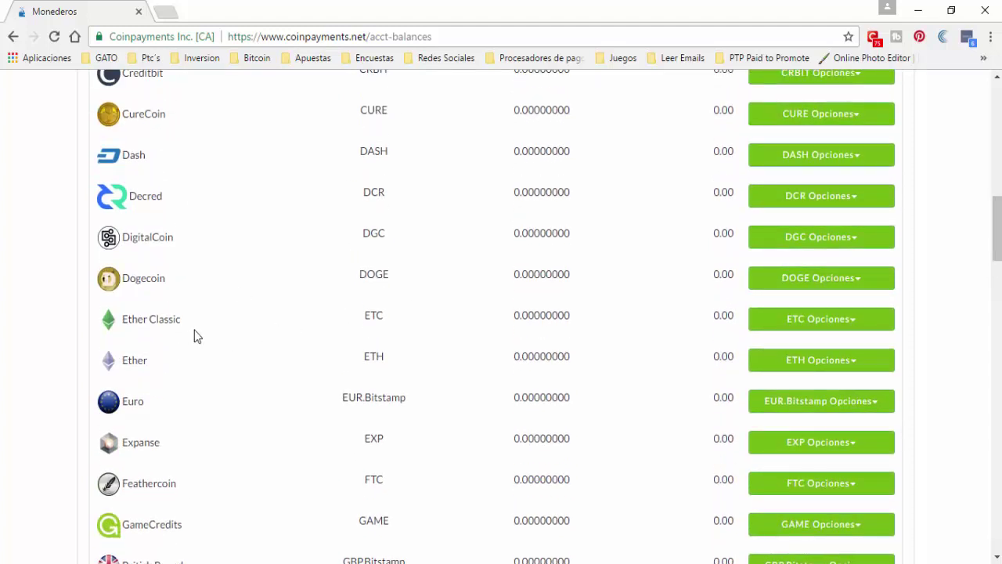
pyautogui.tripleClick(143, 315)
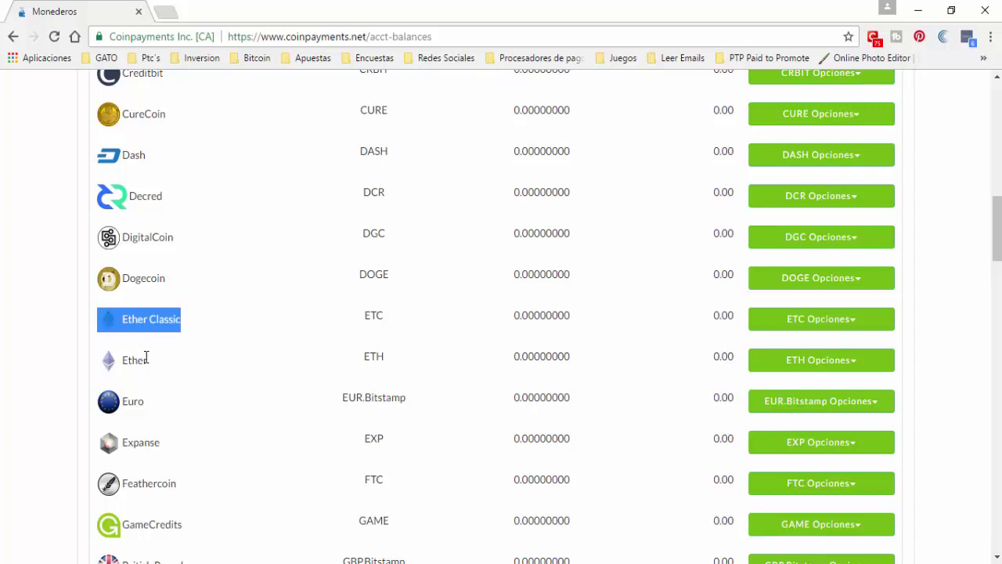
pyautogui.moveTo(145, 357); pyautogui.dragTo(117, 358)
pyautogui.moveTo(997, 251); pyautogui.dragTo(995, 176)
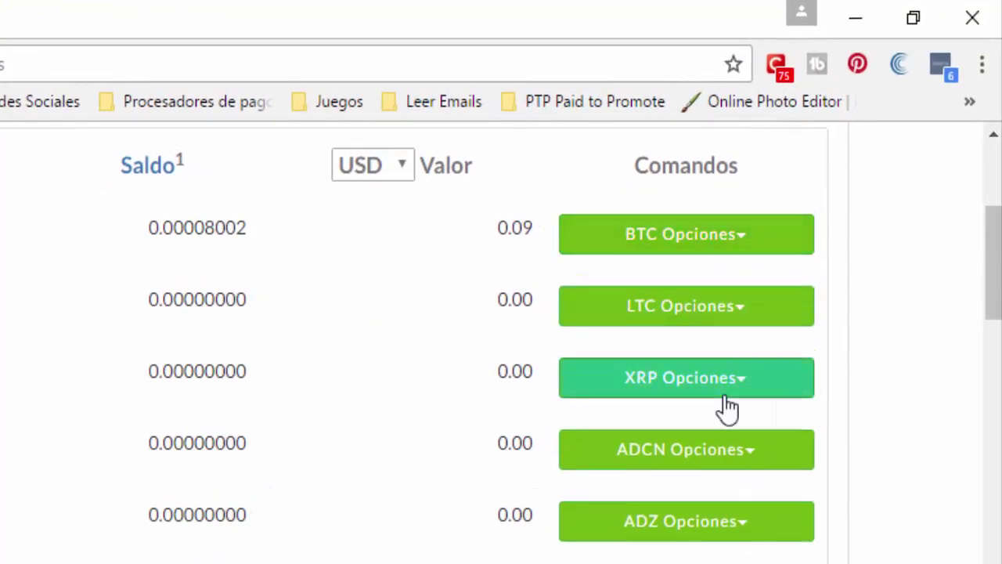
pyautogui.click(751, 248)
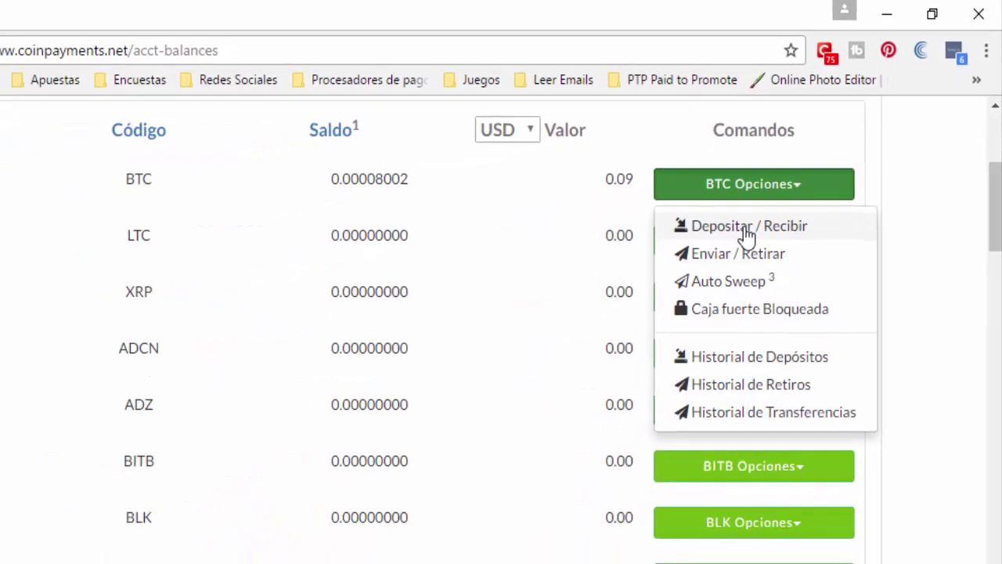
# - Show the Bitcoin deposit address via Depositar / Recibir and select it
pyautogui.click(816, 166)
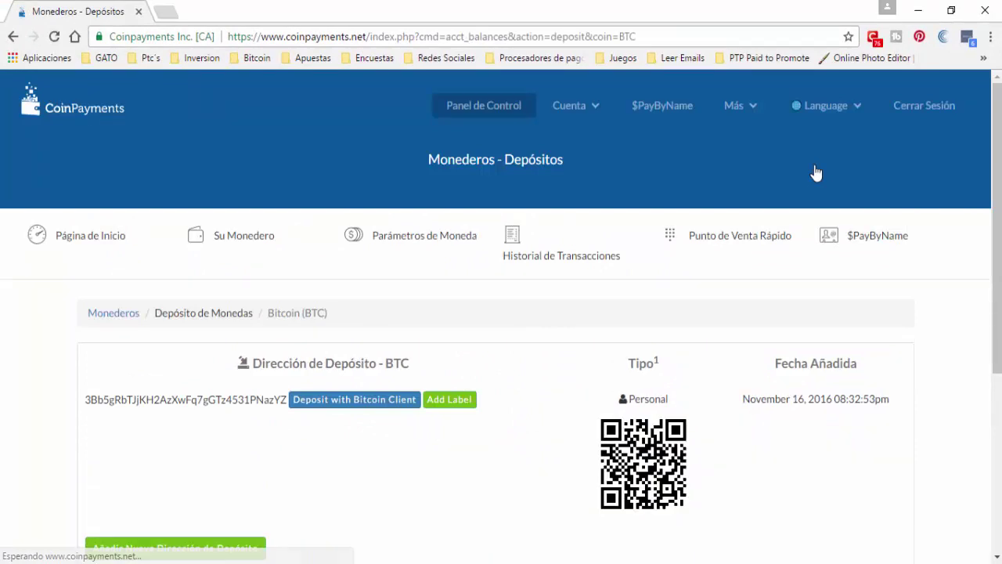
pyautogui.scroll(-2, 501, 314)
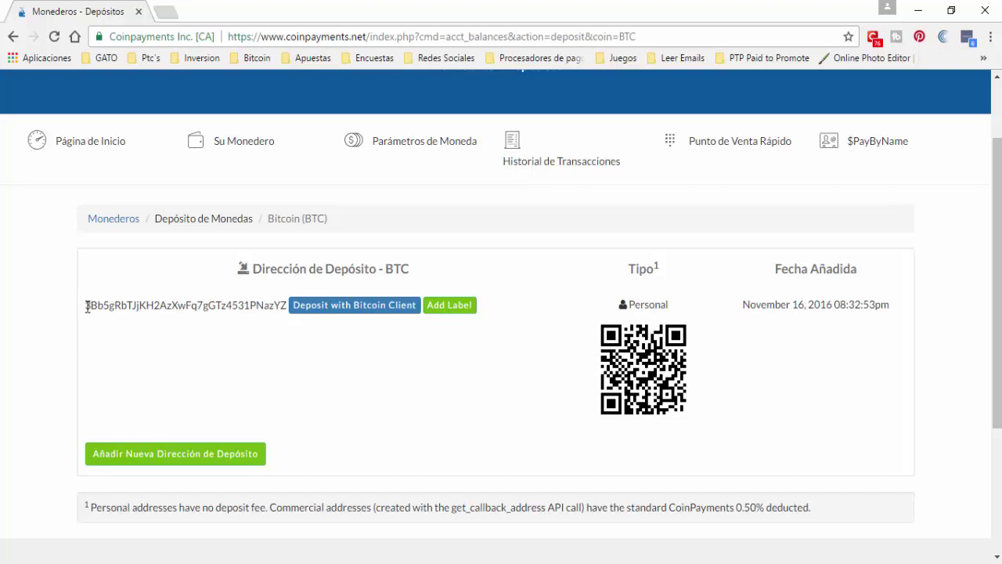
pyautogui.moveTo(87, 306); pyautogui.dragTo(282, 312)
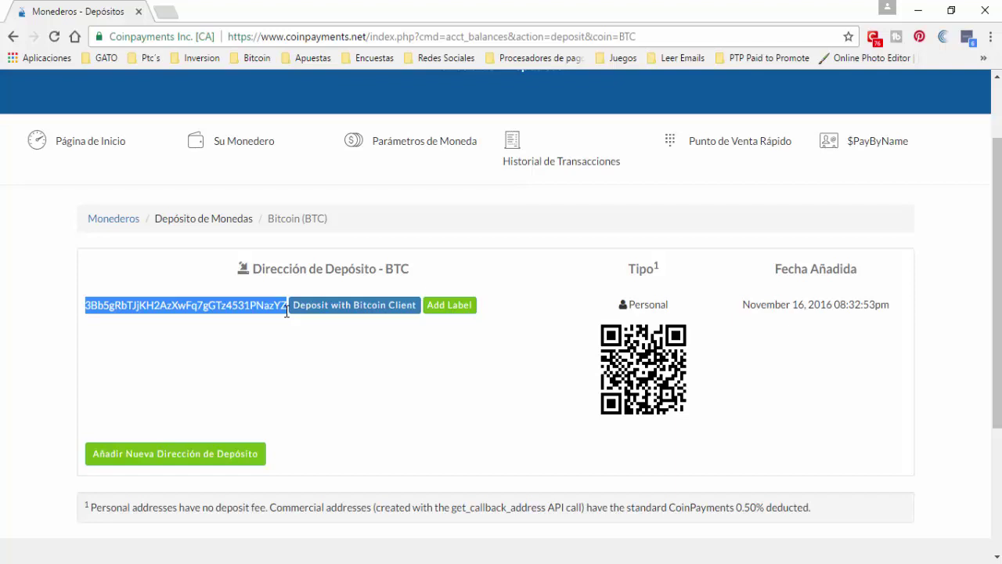
# - Load FreeBitco.in from the Bitcoin bookmarks in a new tab, then open another blank tab
pyautogui.click(169, 16)
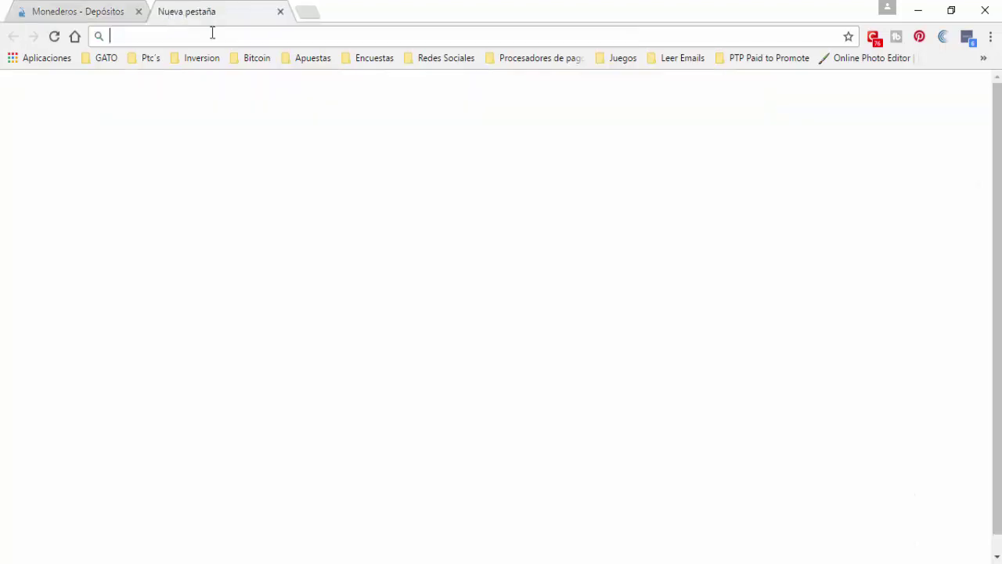
pyautogui.click(255, 58)
pyautogui.click(264, 77)
pyautogui.click(94, 9)
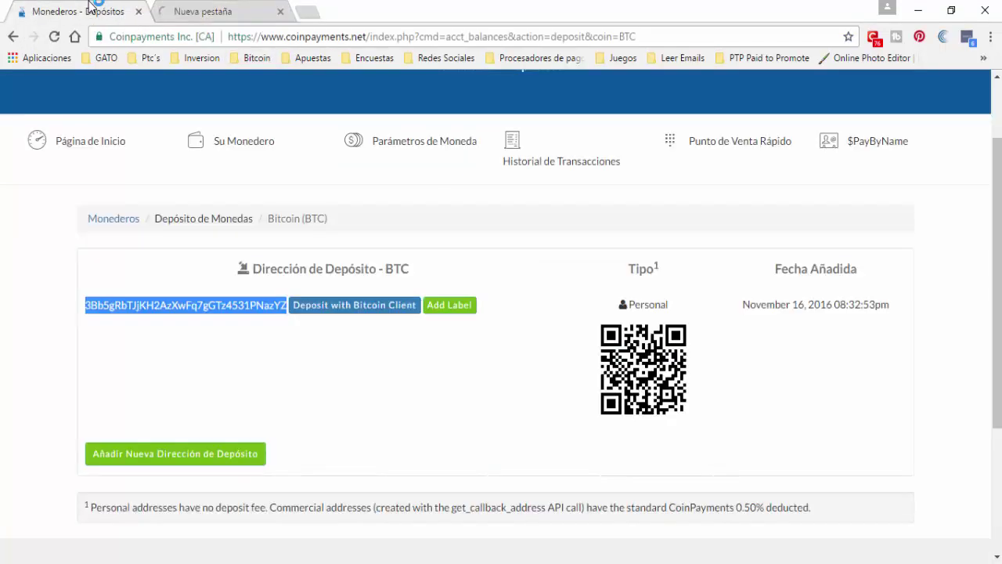
pyautogui.click(307, 14)
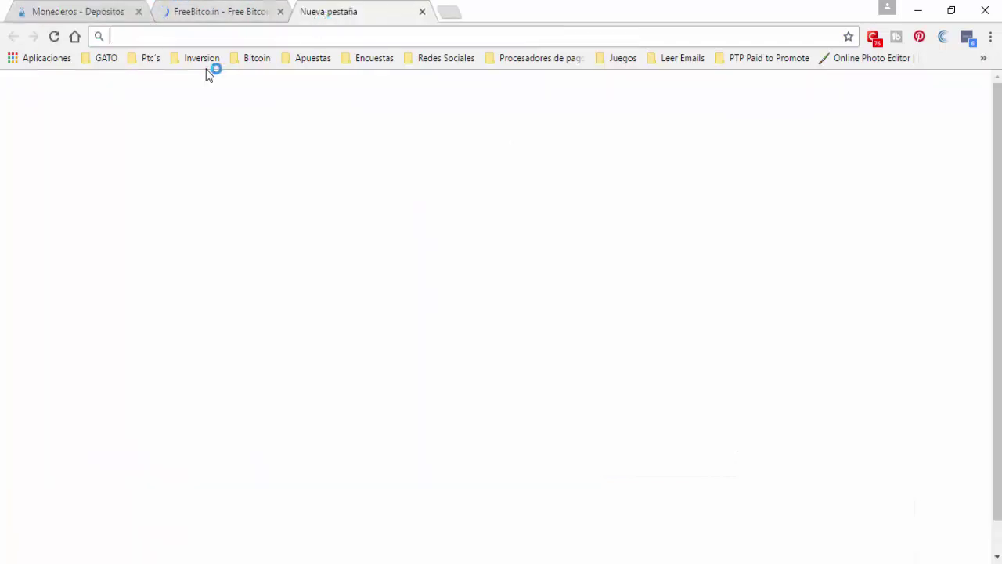
# - Load BTC Clicks from the Bitcoin bookmarks, check the other tabs, and open a blank tab
pyautogui.click(254, 58)
pyautogui.click(264, 95)
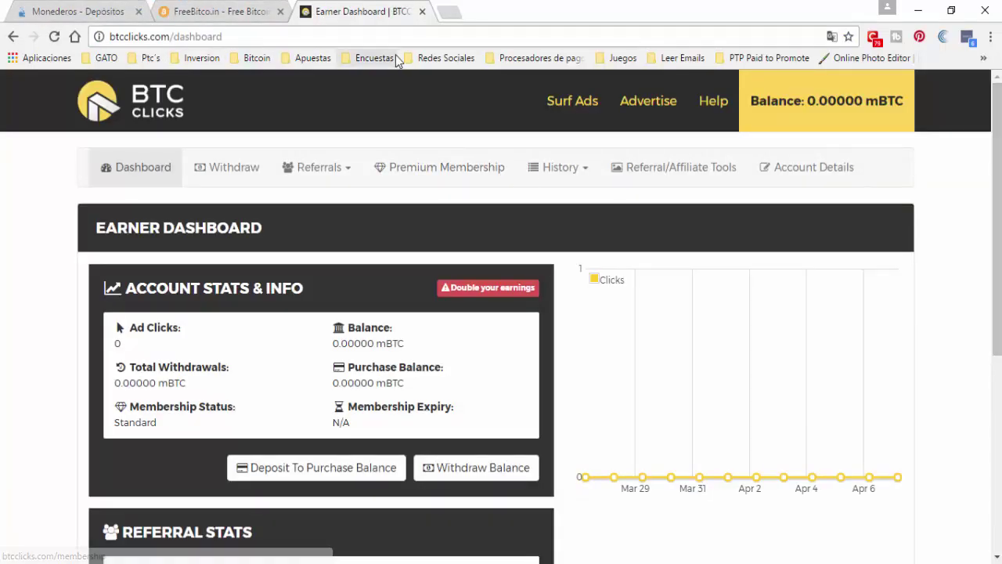
pyautogui.click(245, 8)
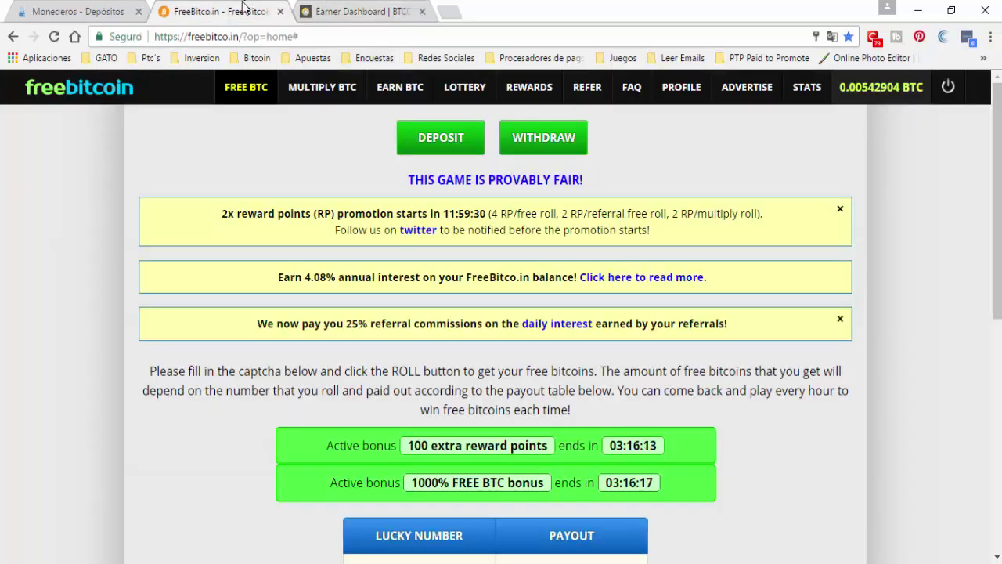
pyautogui.click(80, 10)
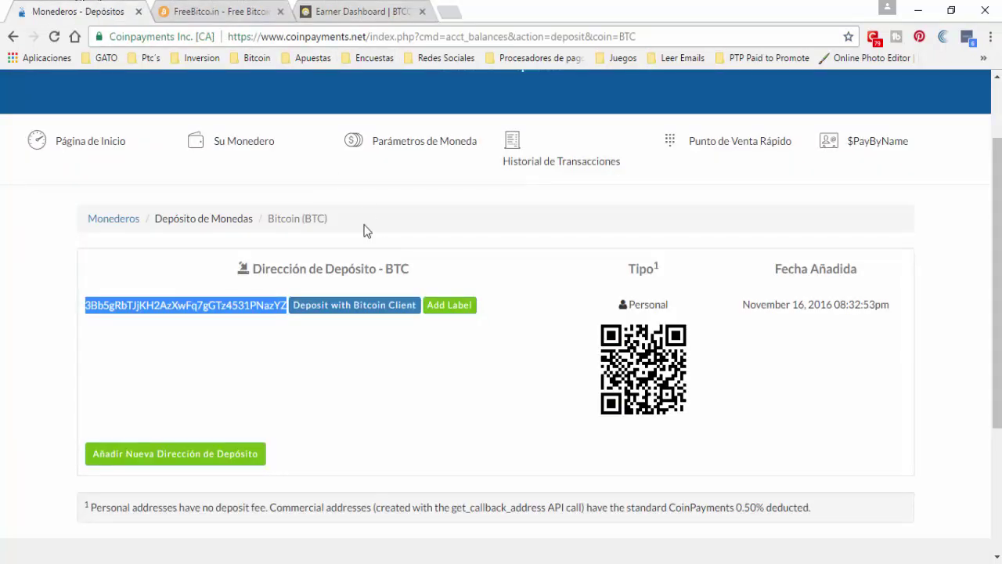
pyautogui.click(261, 8)
pyautogui.click(329, 9)
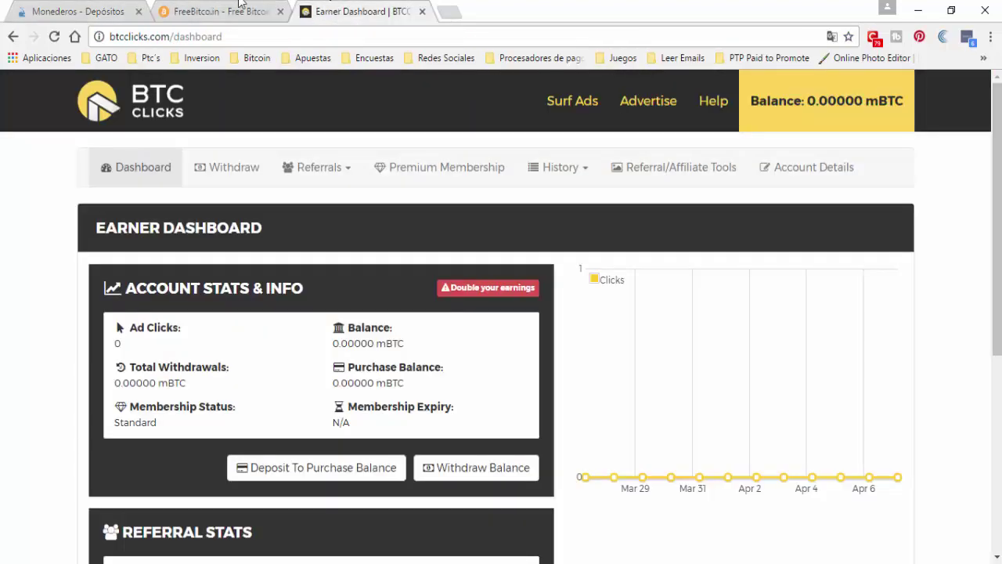
pyautogui.click(127, 8)
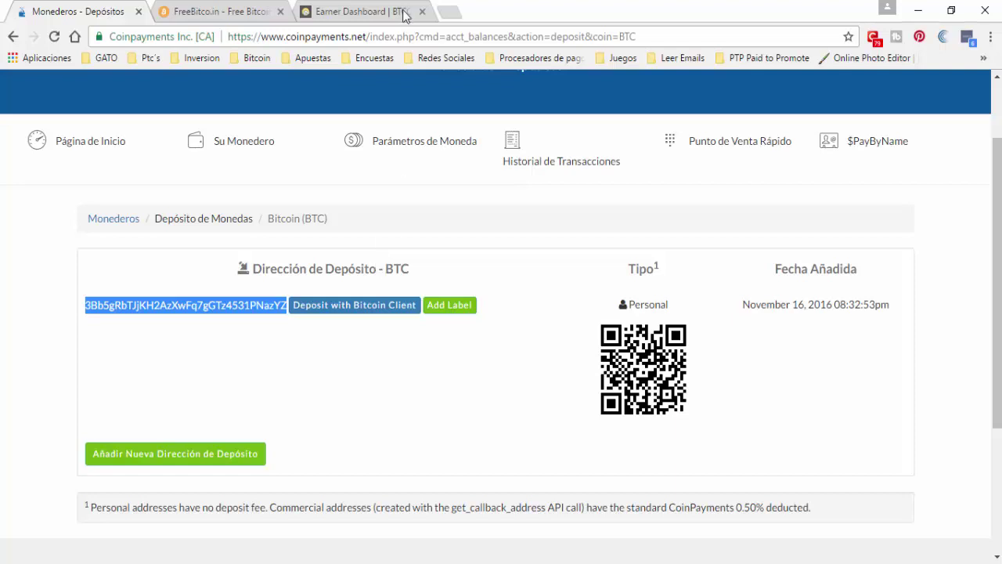
pyautogui.click(449, 11)
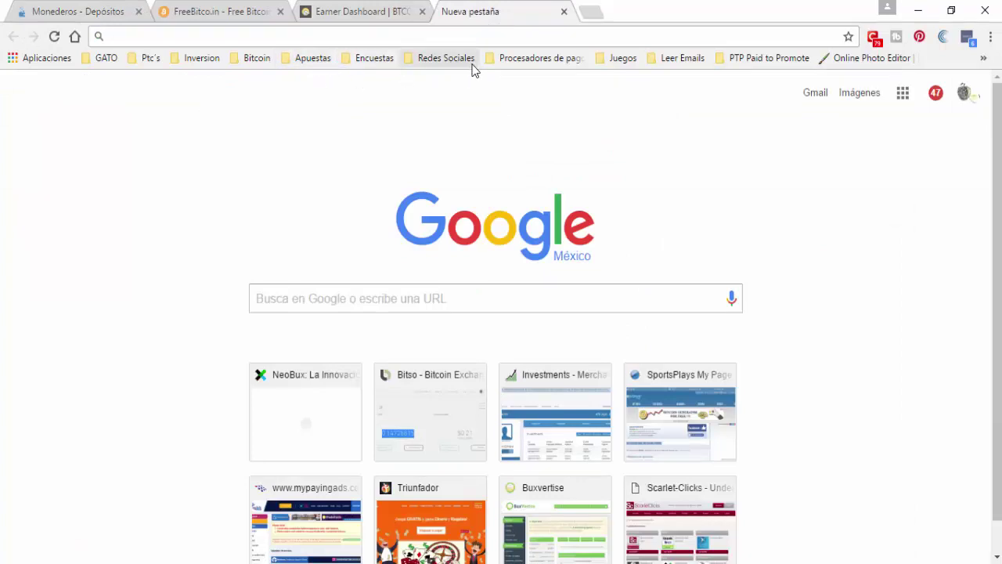
# - Open Xapo and Coinbase from the payment processor bookmarks in separate tabs
pyautogui.click(504, 59)
pyautogui.click(514, 78)
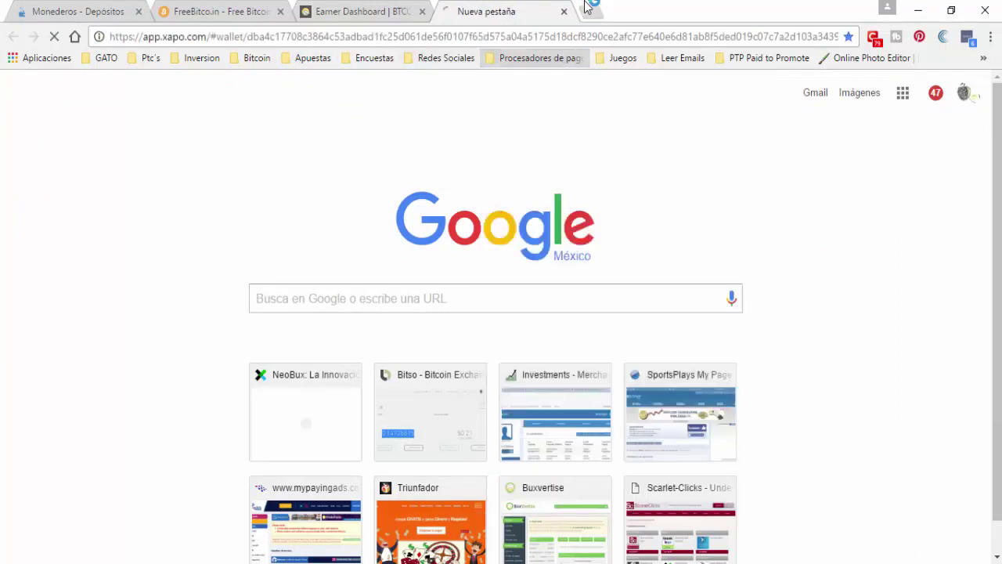
pyautogui.click(587, 10)
pyautogui.click(559, 59)
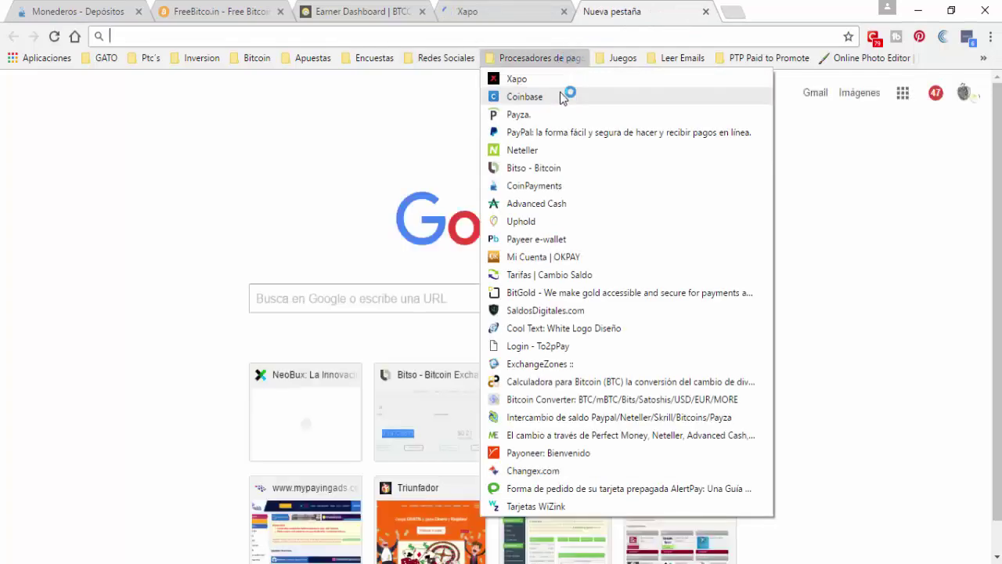
pyautogui.click(560, 97)
# - Sign in to Coinbase while switching between the Xapo and Coinbase tabs
pyautogui.click(529, 11)
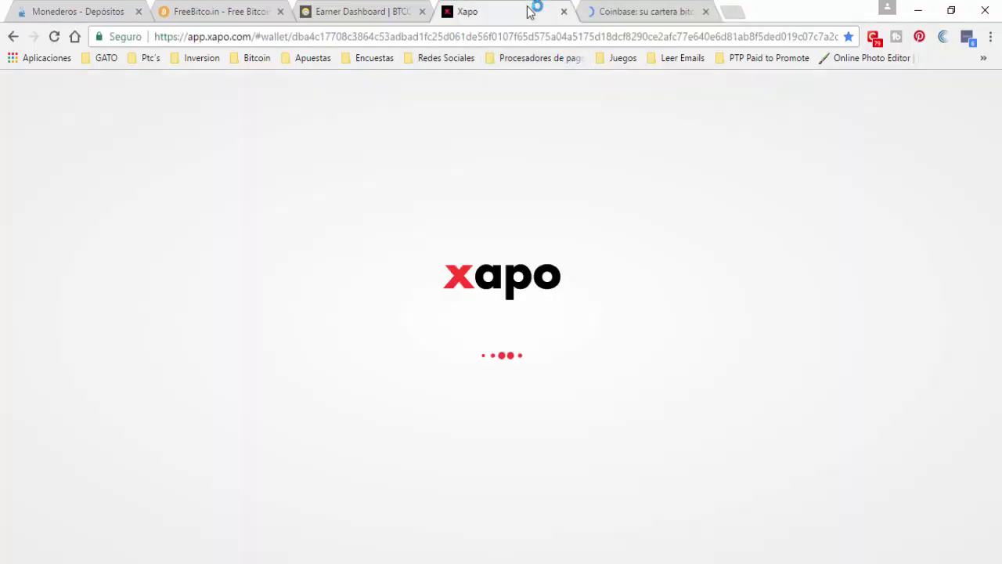
pyautogui.hotkey('ctrl', 'Tab')
pyautogui.click(529, 11)
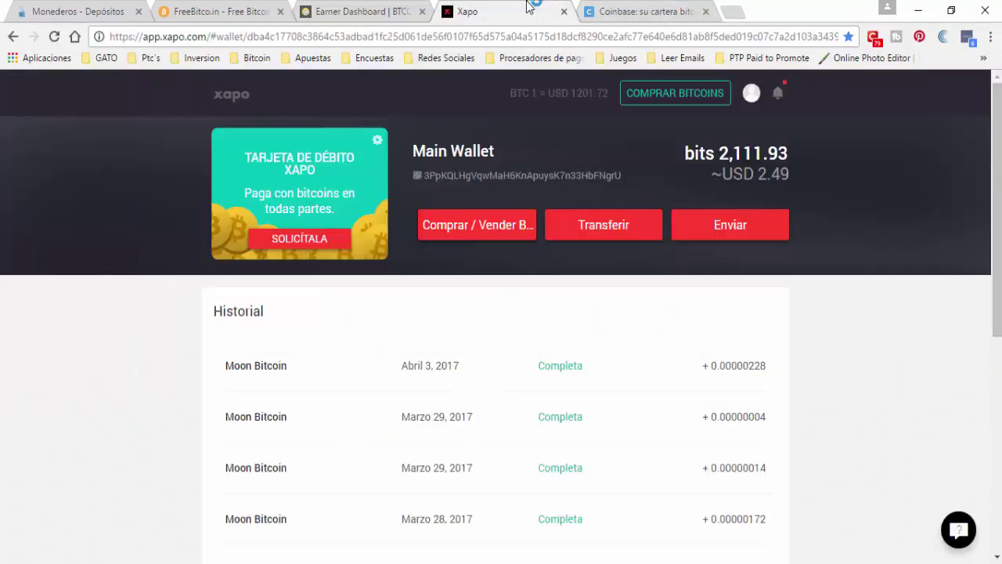
pyautogui.click(635, 10)
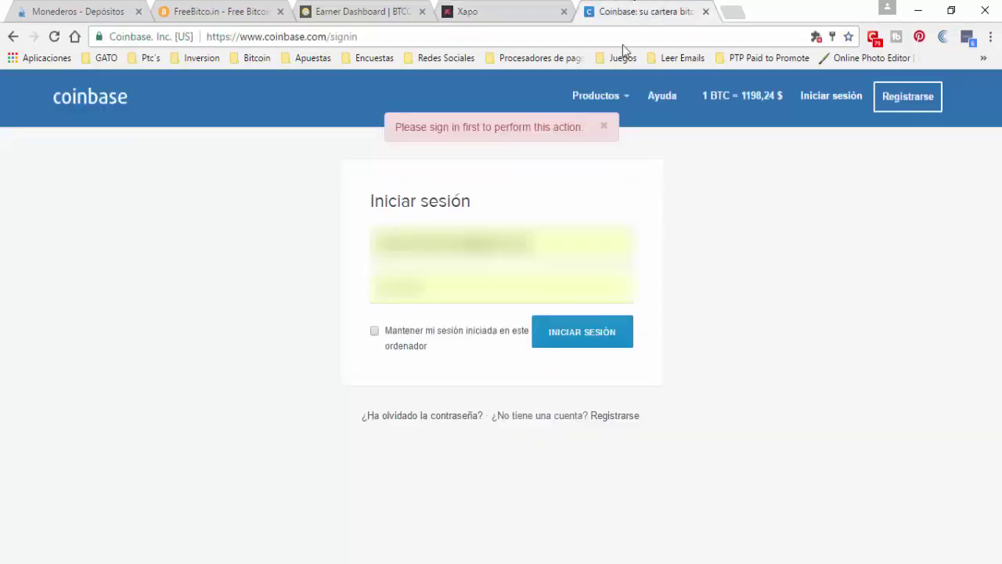
pyautogui.click(558, 324)
pyautogui.click(529, 10)
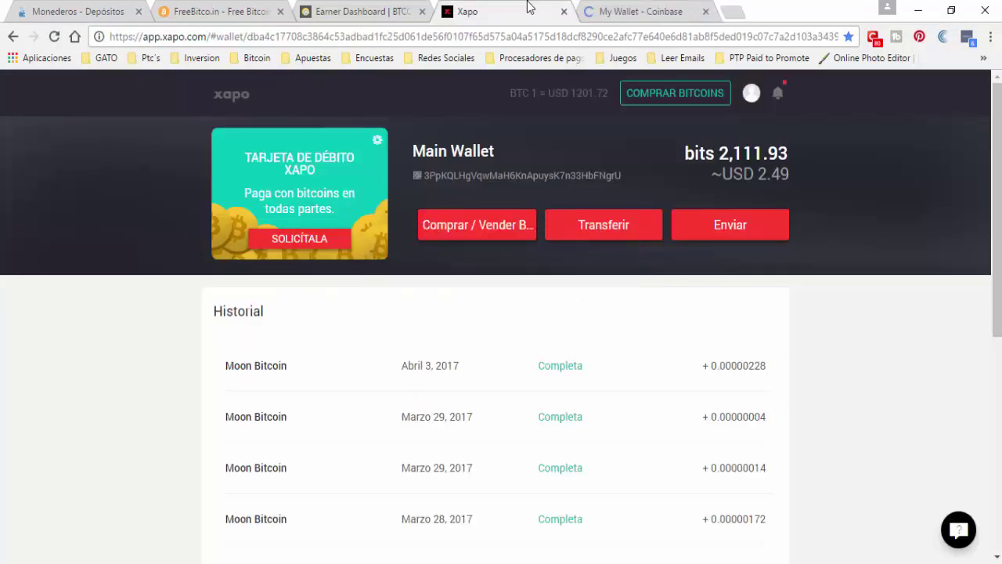
pyautogui.click(627, 7)
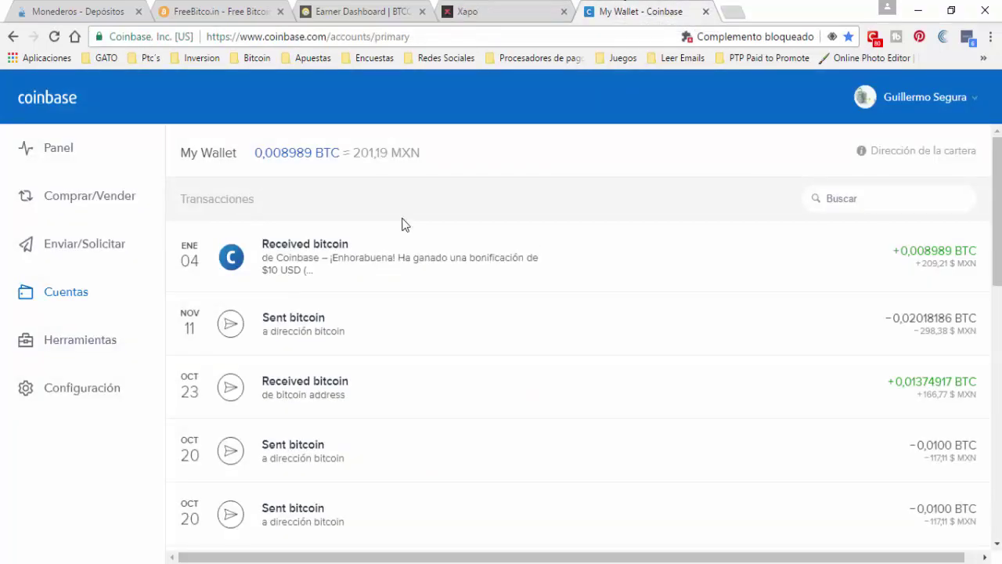
# - Open Coinbase's Enviar fondos form, focus Recipient, then check the Xapo and FreeBitco.in tabs
pyautogui.click(123, 249)
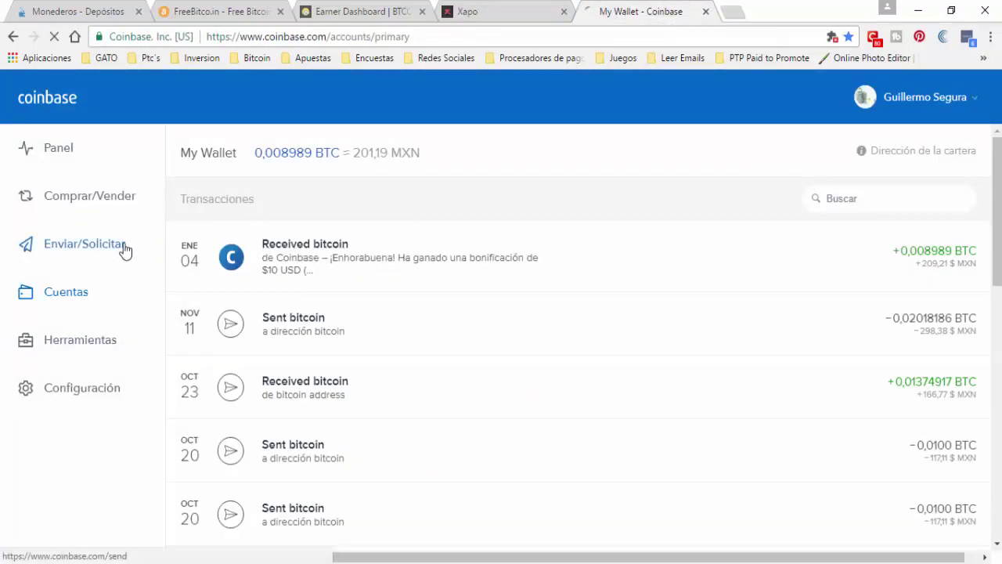
pyautogui.click(317, 266)
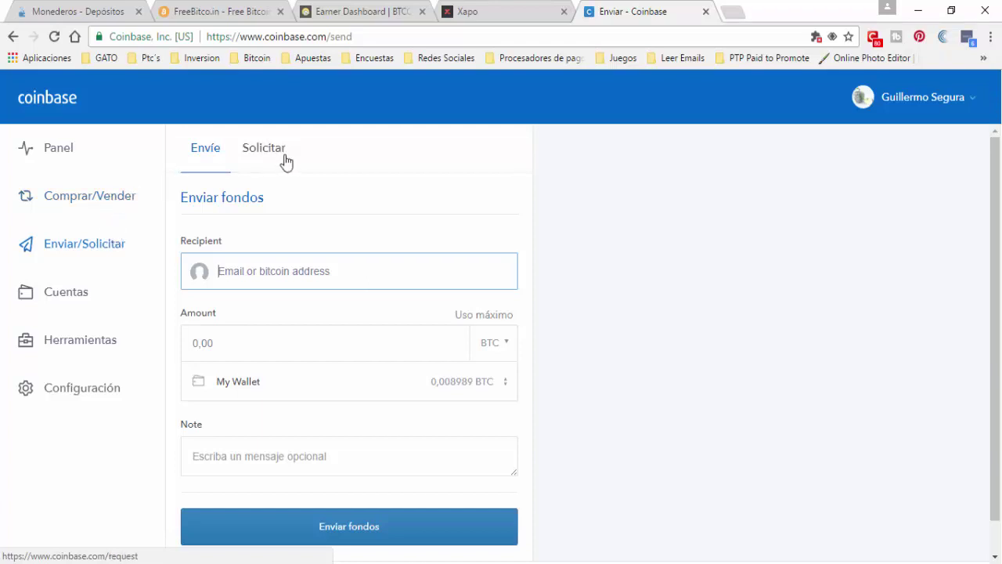
pyautogui.click(556, 10)
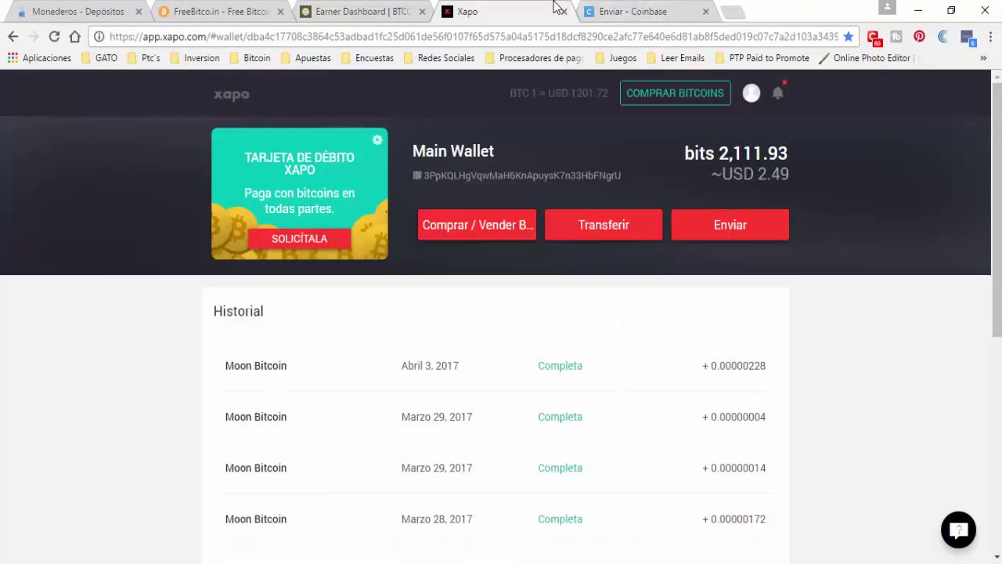
pyautogui.click(632, 6)
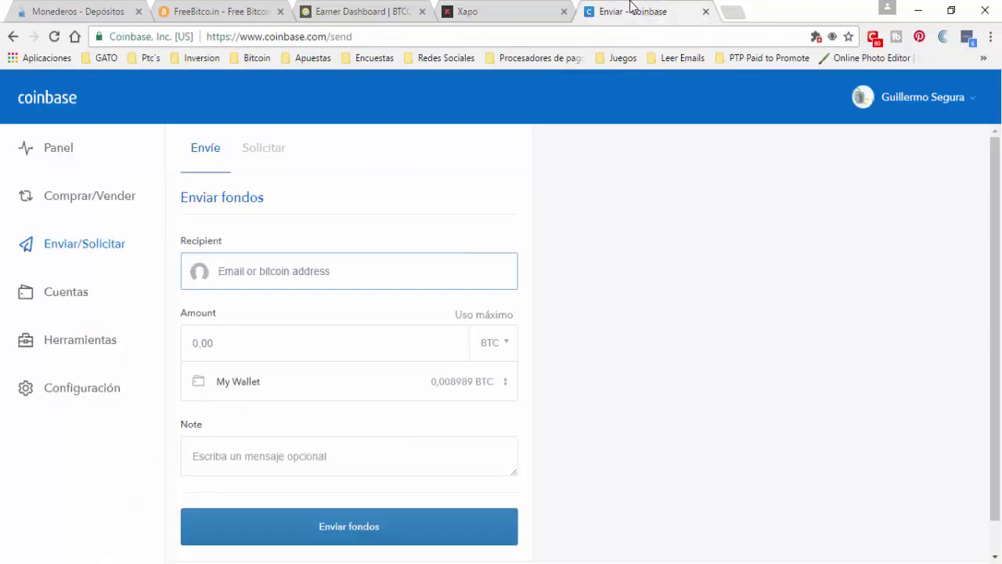
pyautogui.click(217, 6)
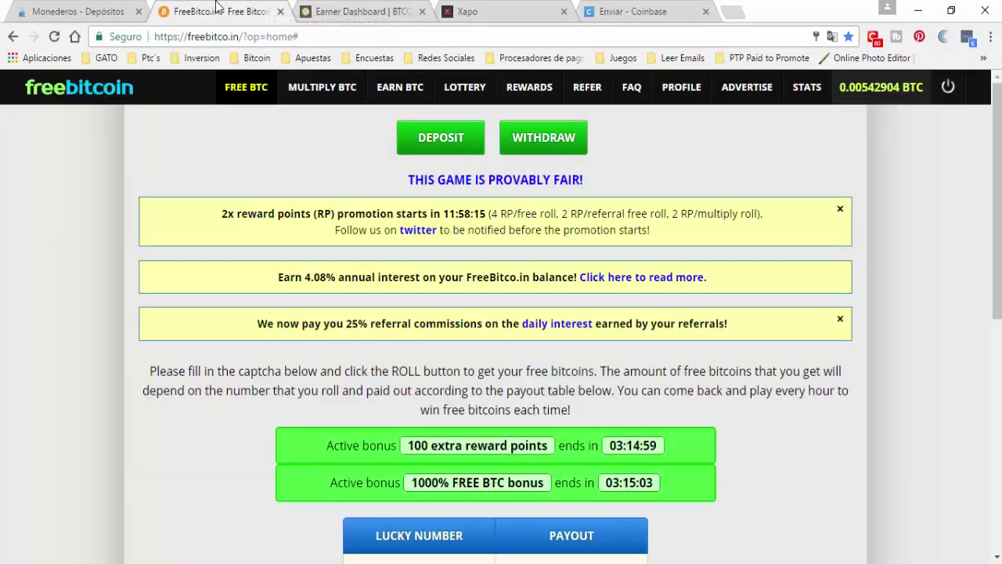
# - Return to the CoinPayments dashboard home and check the 0.00008002 BTC balance
pyautogui.click(83, 9)
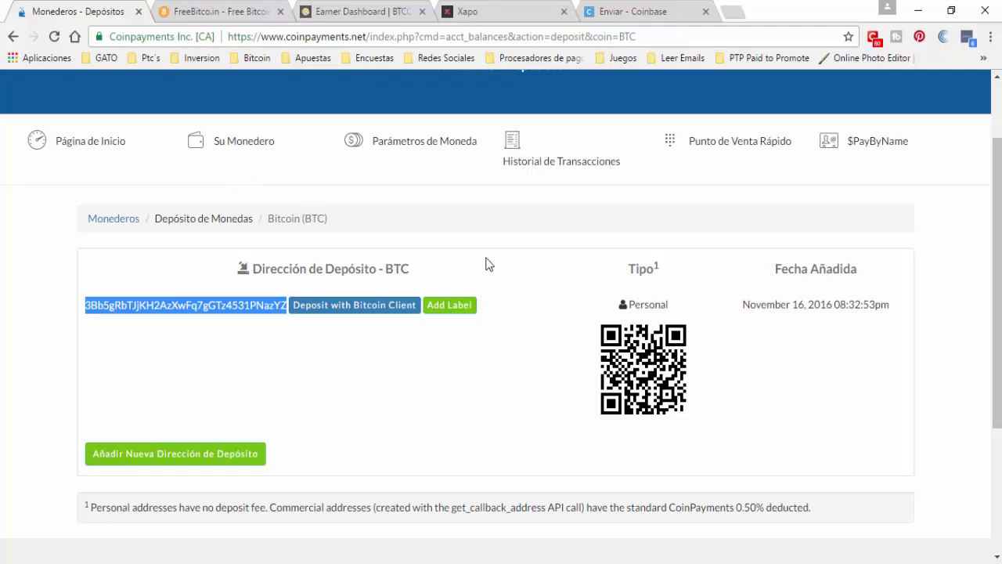
pyautogui.click(101, 150)
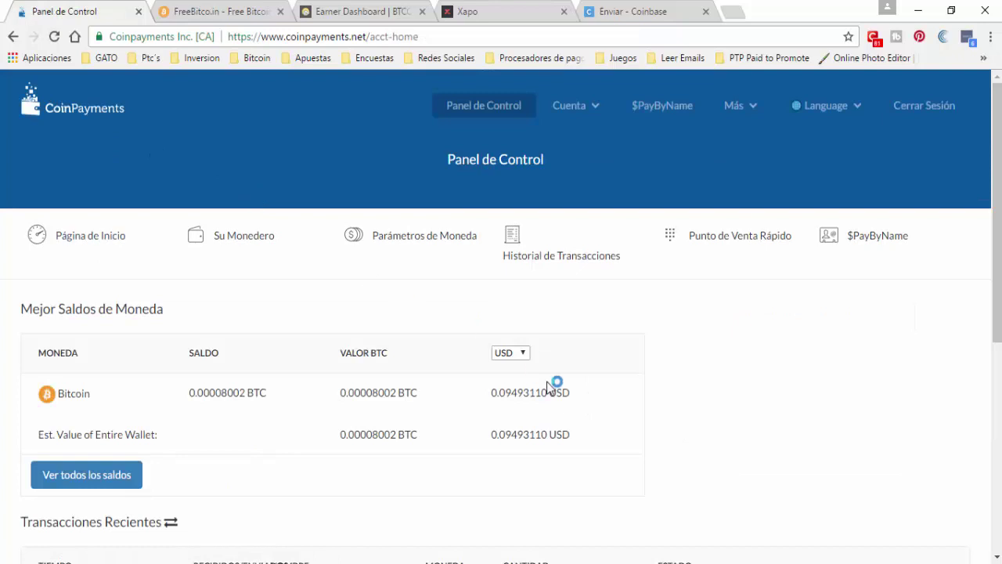
pyautogui.click(87, 241)
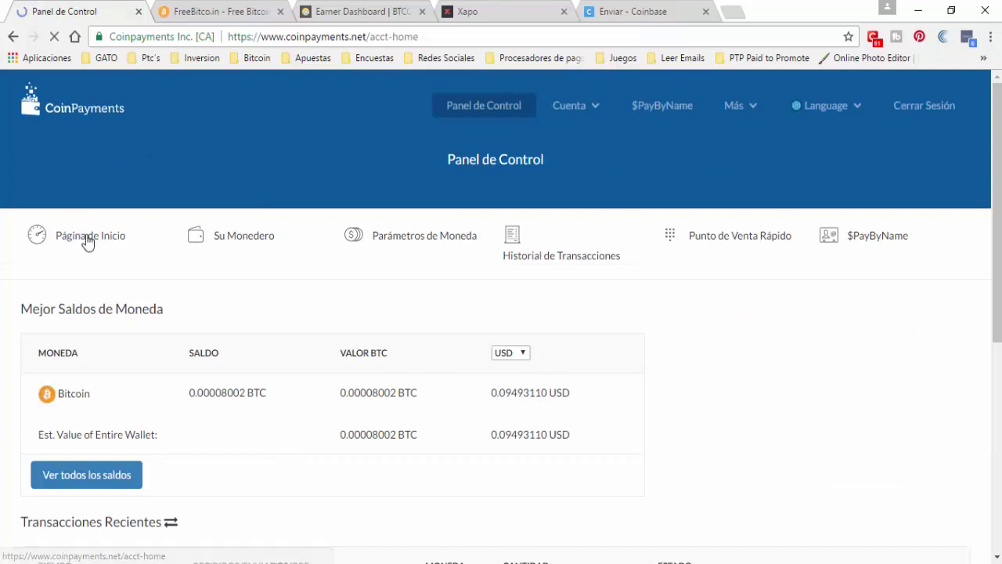
pyautogui.scroll(-2, 329, 284)
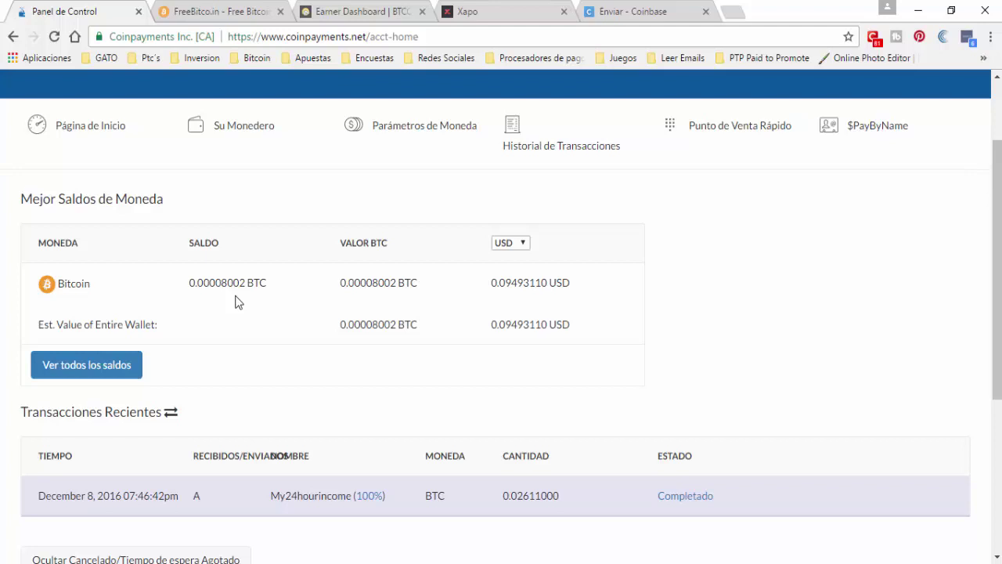
pyautogui.moveTo(186, 285); pyautogui.dragTo(279, 291)
pyautogui.click(289, 309)
# - Open the Monederos wallet list and scroll to the Ether row showing 0.00000000
pyautogui.click(107, 365)
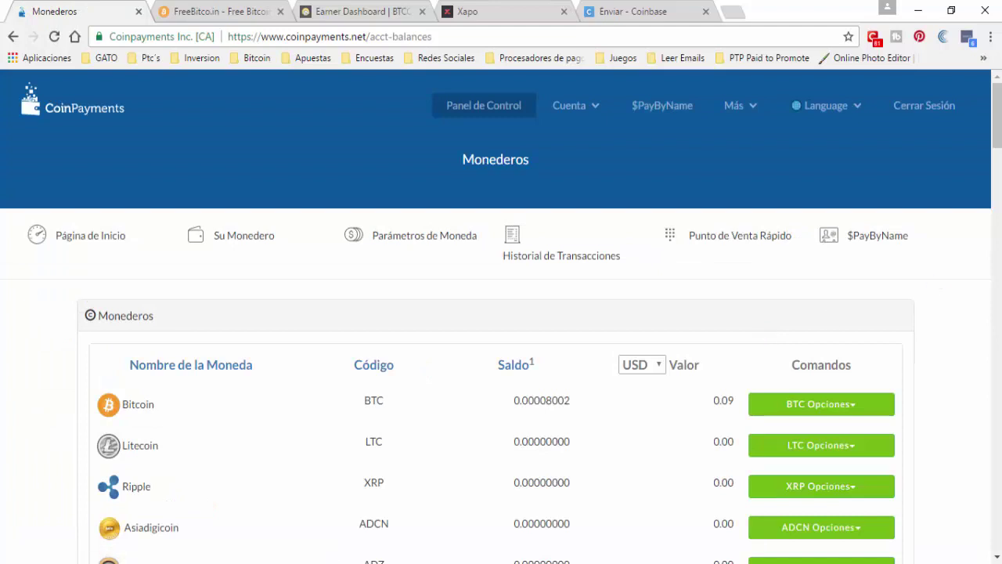
pyautogui.scroll(-3, 997, 118)
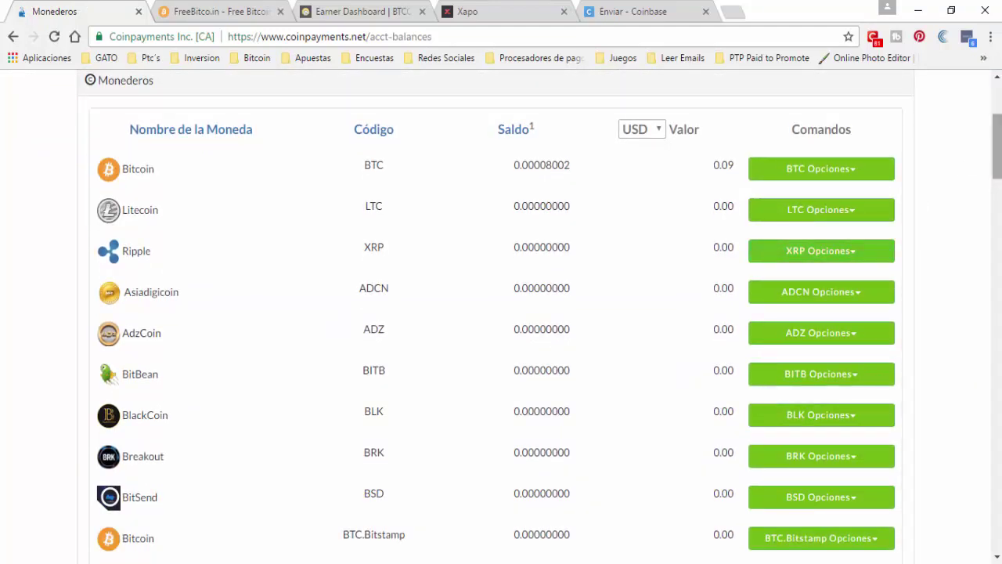
pyautogui.moveTo(997, 165); pyautogui.dragTo(998, 294)
pyautogui.scroll(13, 712, 163)
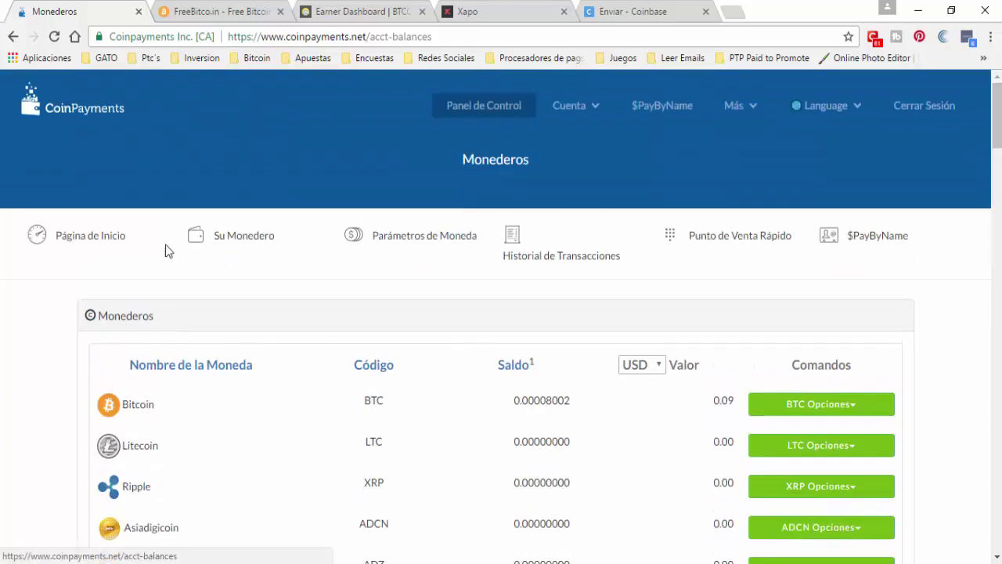
pyautogui.click(116, 246)
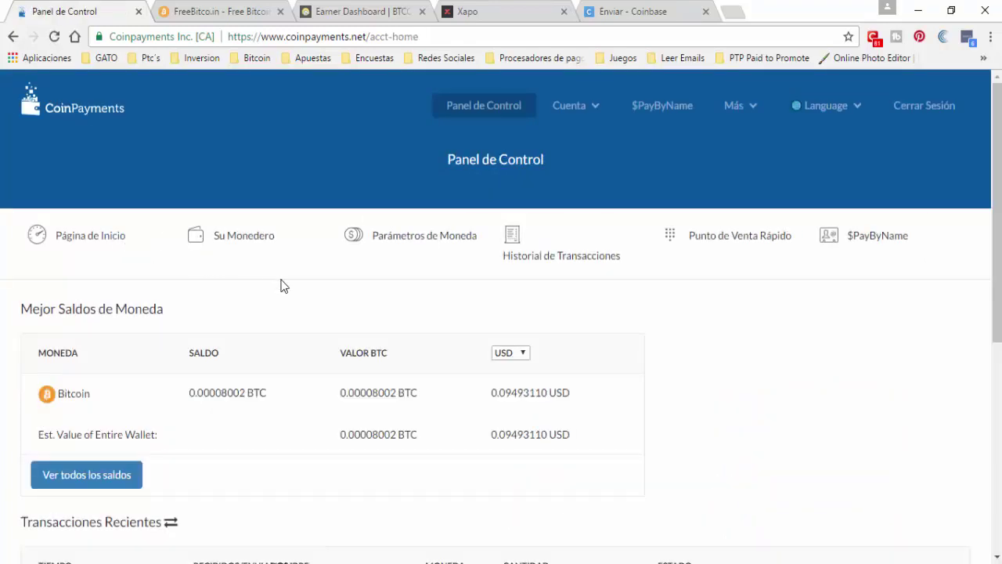
pyautogui.click(247, 248)
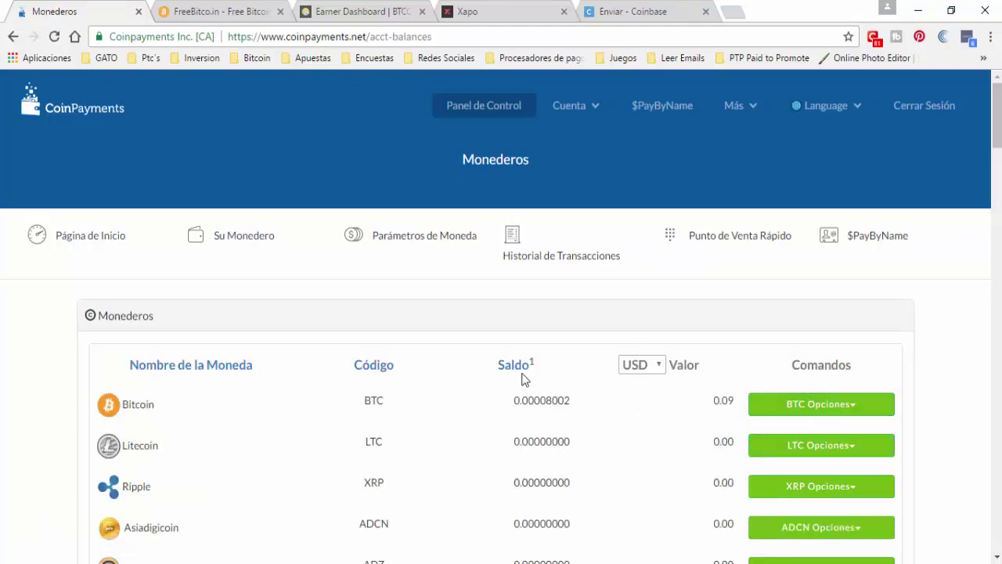
pyautogui.moveTo(998, 143); pyautogui.dragTo(998, 264)
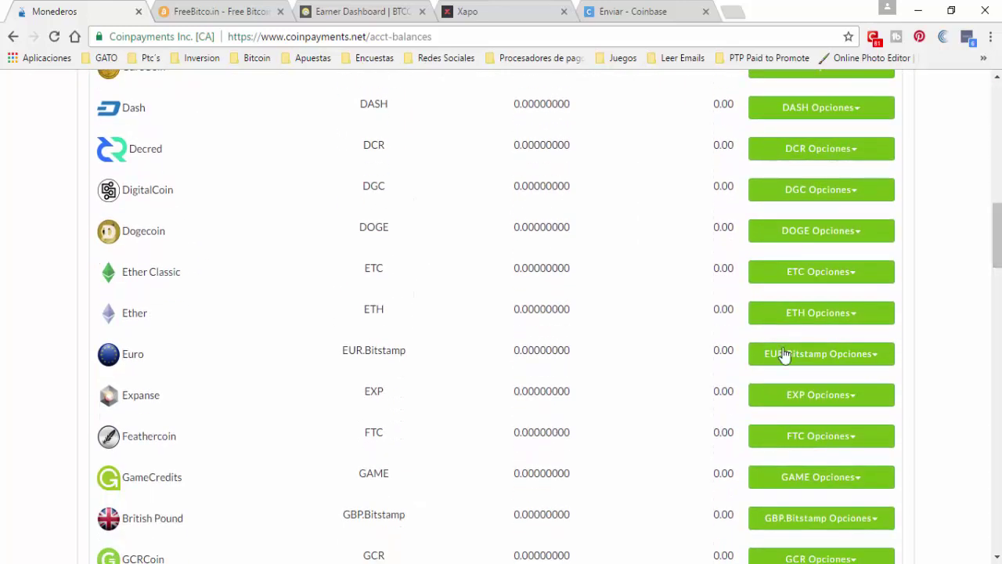
# - Add a new ETH deposit address from the Ether wallet's Depositar / Recibir page, then return to the dashboard
pyautogui.click(869, 320)
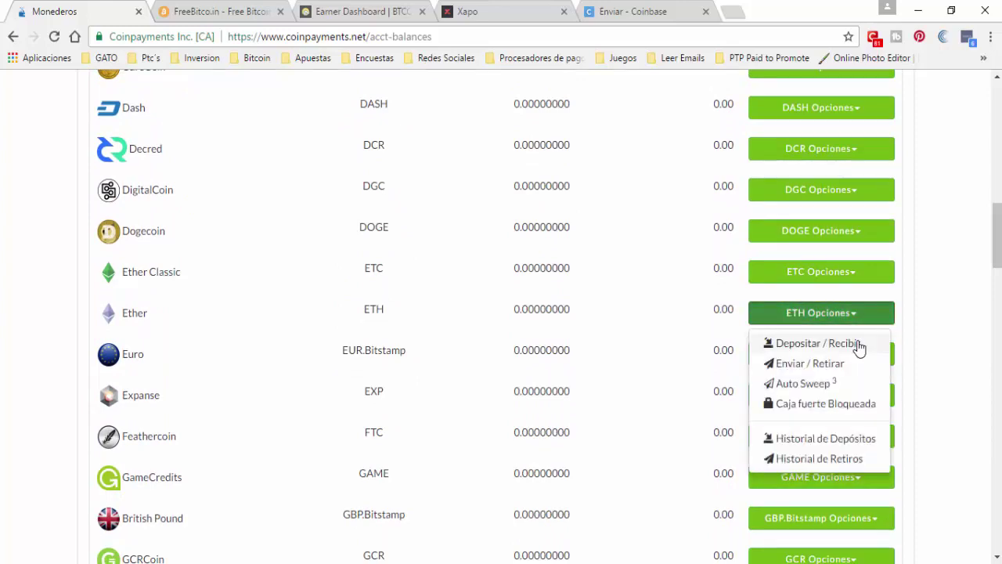
pyautogui.click(842, 344)
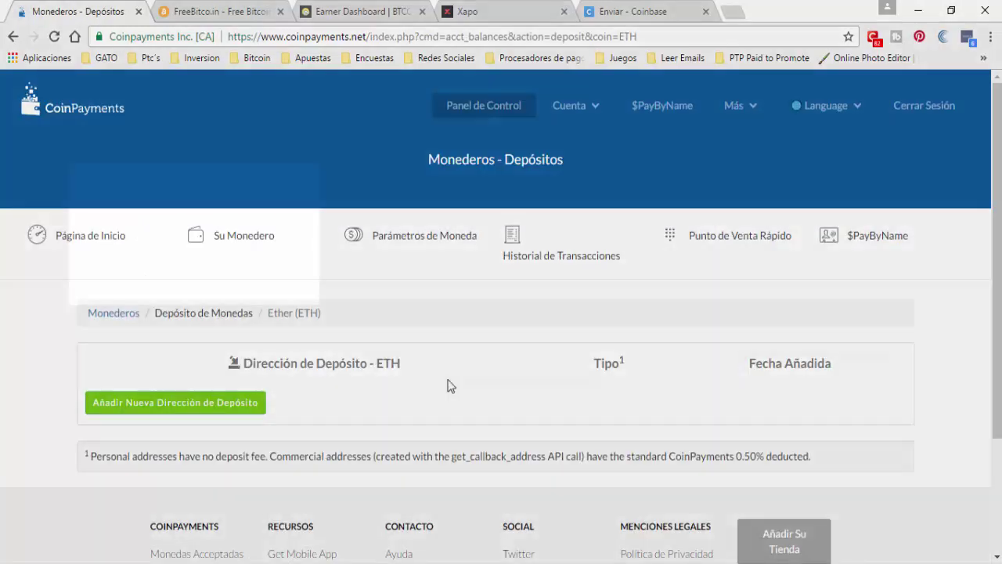
pyautogui.scroll(-2, 248, 264)
pyautogui.click(246, 257)
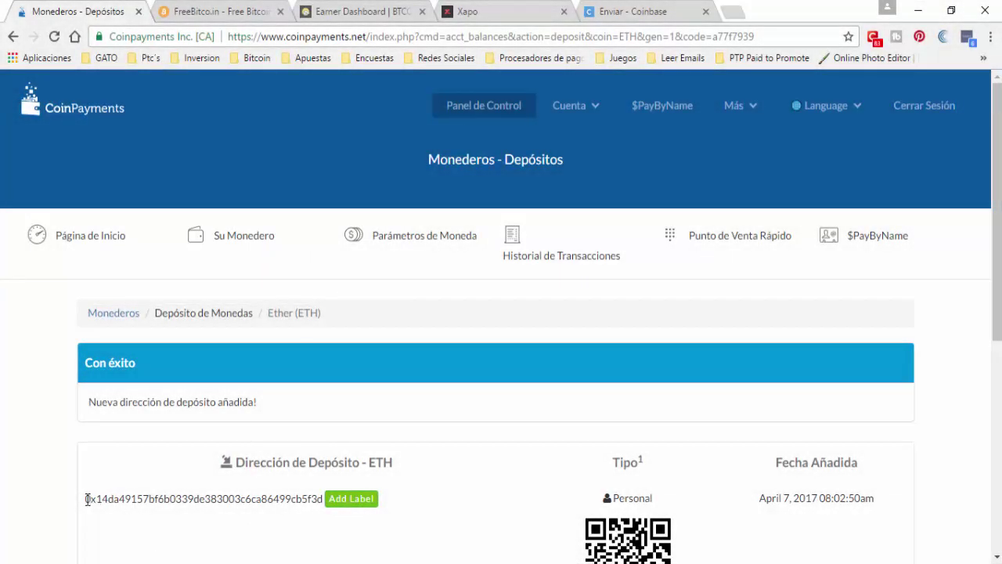
pyautogui.moveTo(88, 498); pyautogui.dragTo(317, 508)
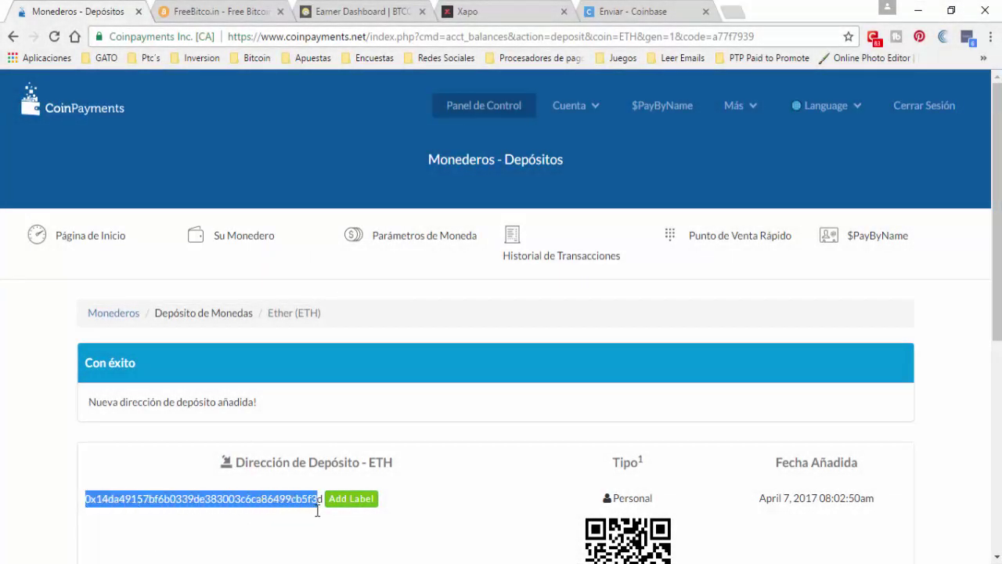
pyautogui.click(250, 243)
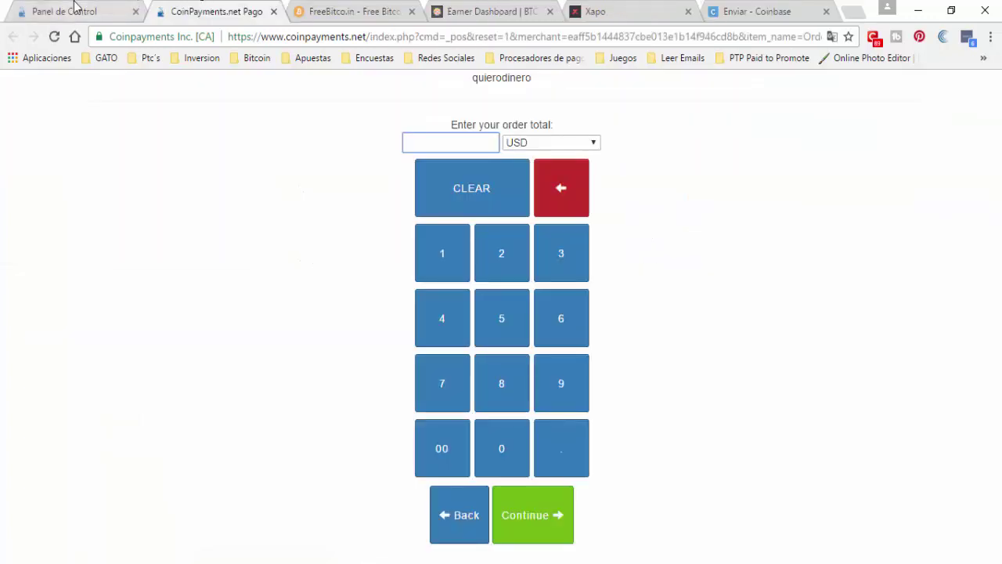
pyautogui.click(75, 11)
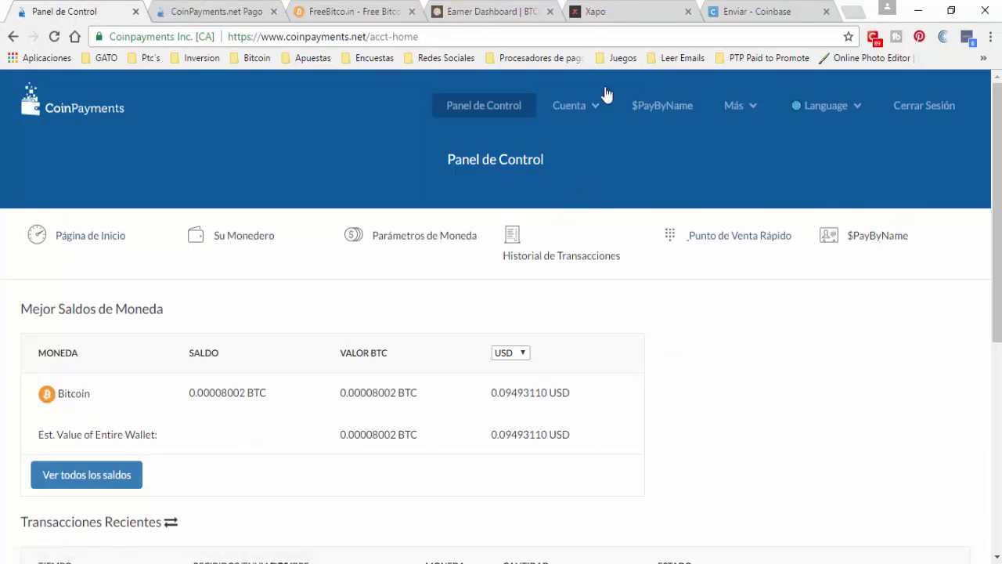
pyautogui.click(638, 9)
pyautogui.click(778, 10)
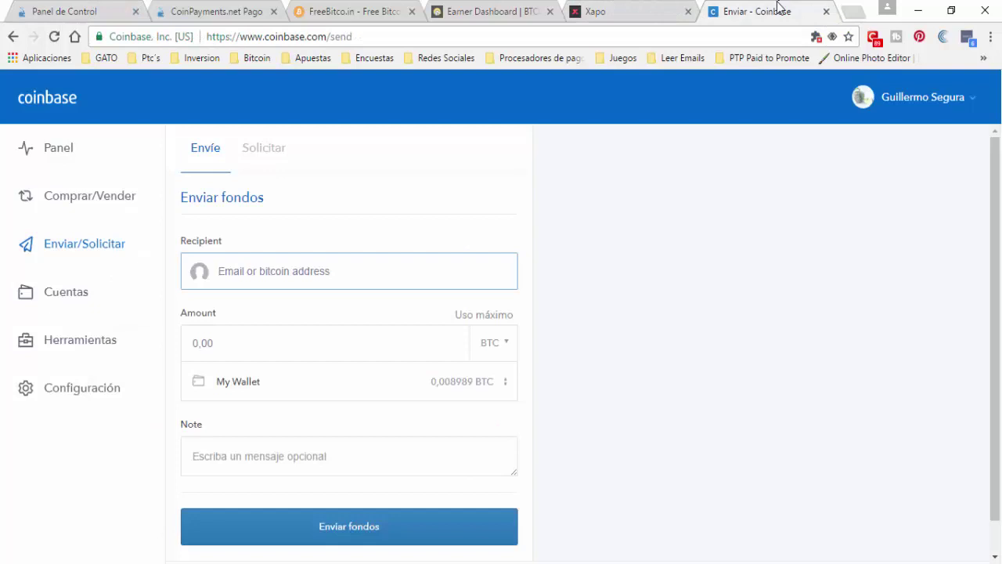
pyautogui.click(670, 8)
pyautogui.click(739, 10)
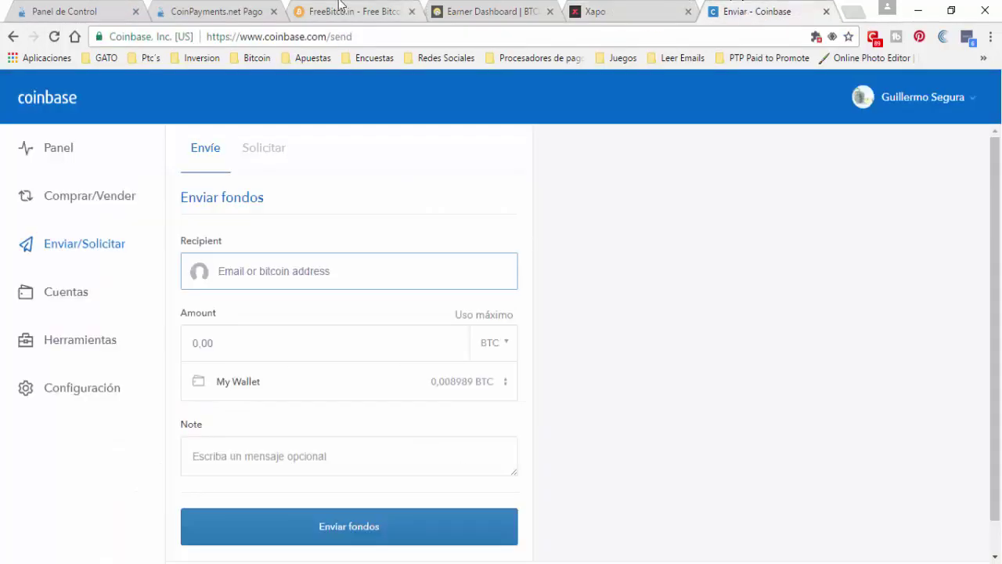
pyautogui.click(239, 9)
pyautogui.click(108, 8)
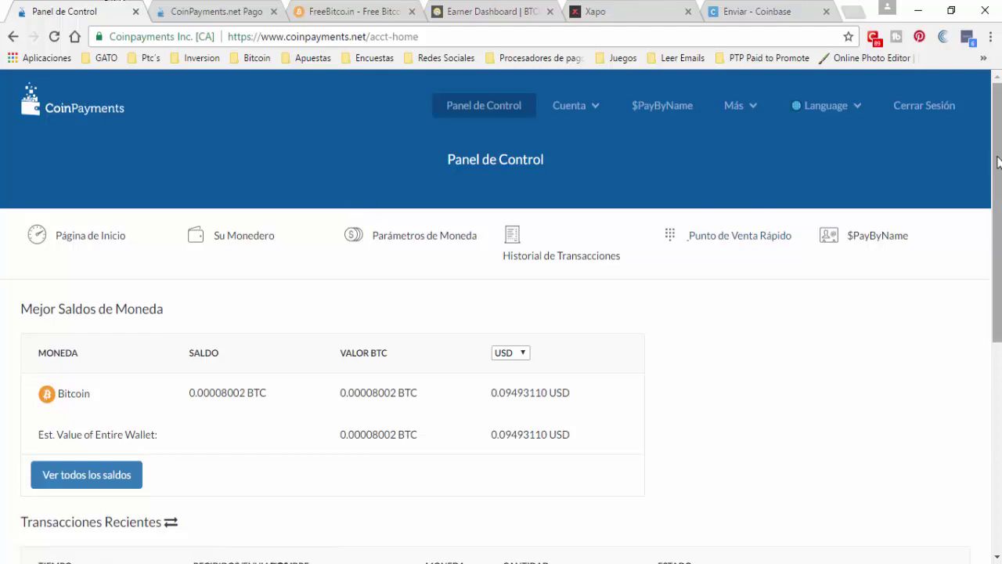
pyautogui.moveTo(999, 199)
pyautogui.mouseDown()
pyautogui.moveTo(1000, 359)
pyautogui.moveTo(1001, 192)
pyautogui.mouseUp()
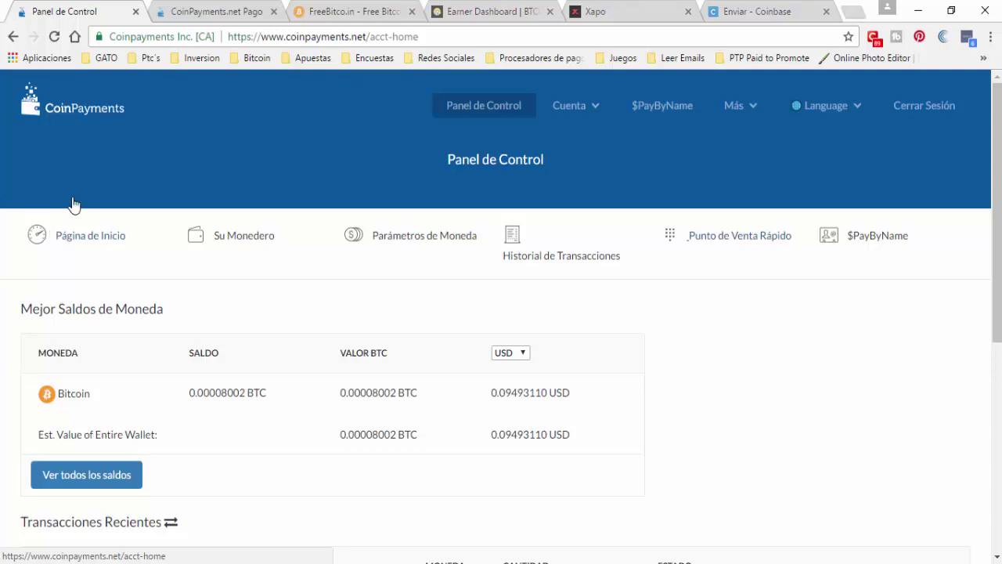
pyautogui.click(615, 11)
pyautogui.click(757, 8)
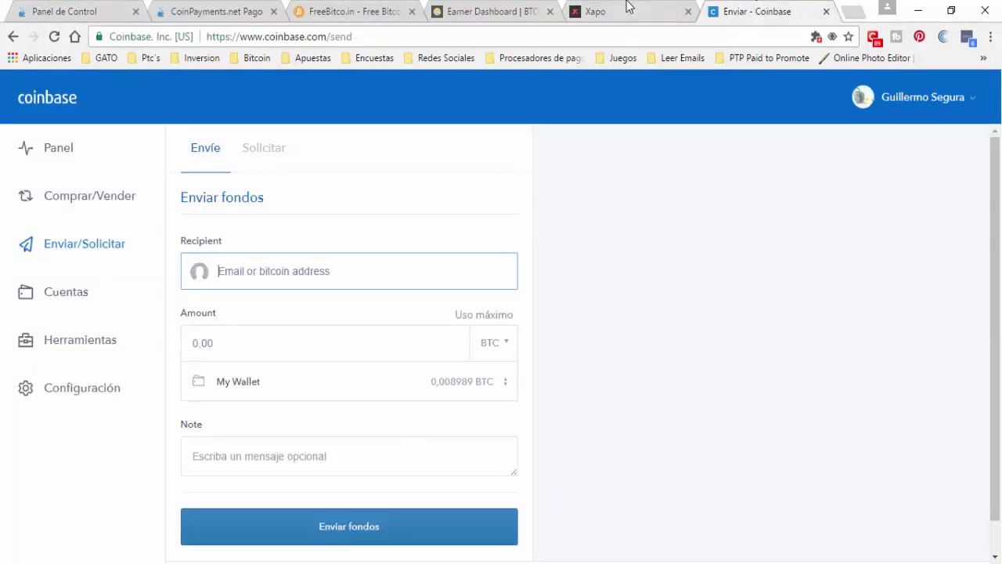
pyautogui.hotkey('ctrl', '1')
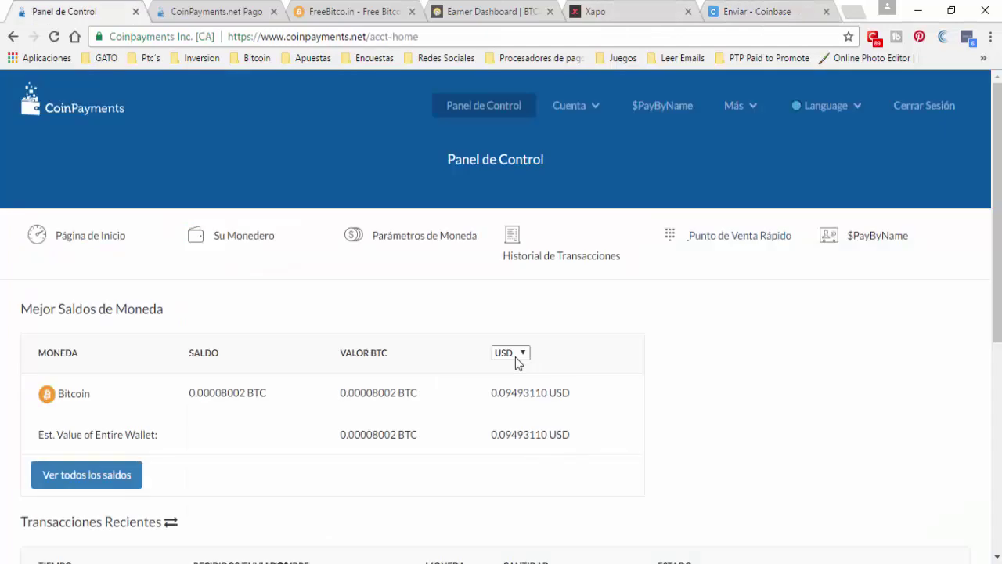